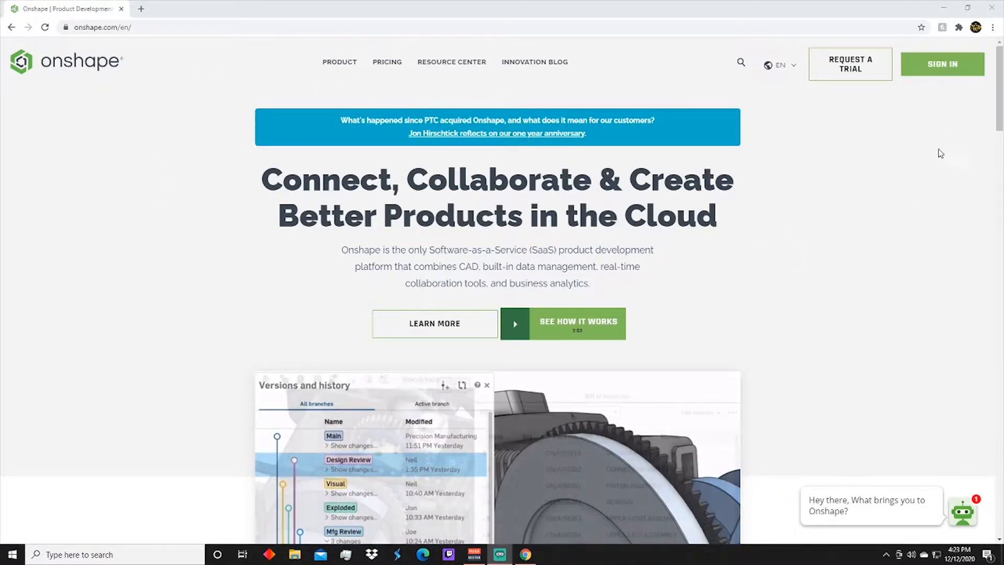
Sign in and create a new public document, keeping the name Untitled document
left_click(934, 72)
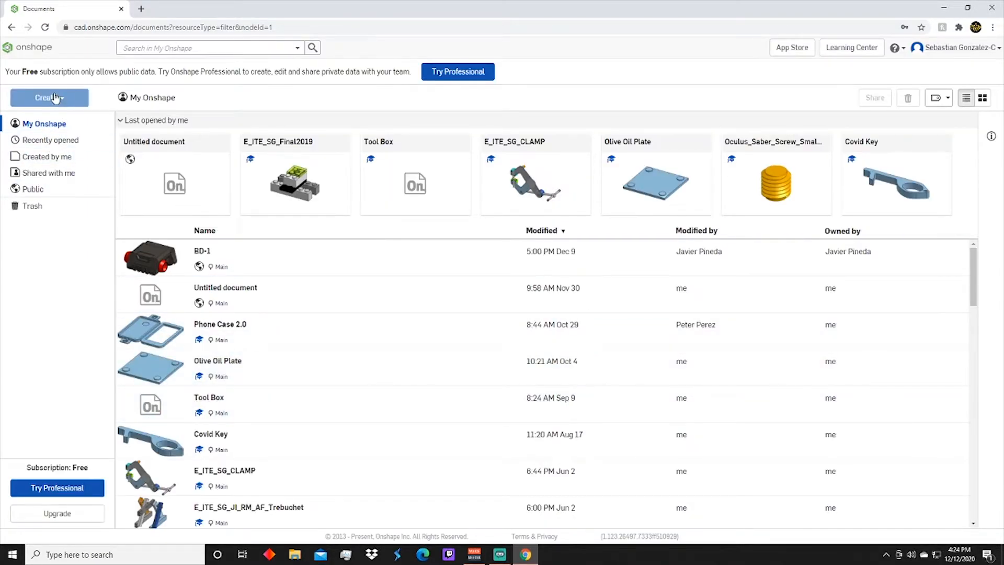
left_click(62, 99)
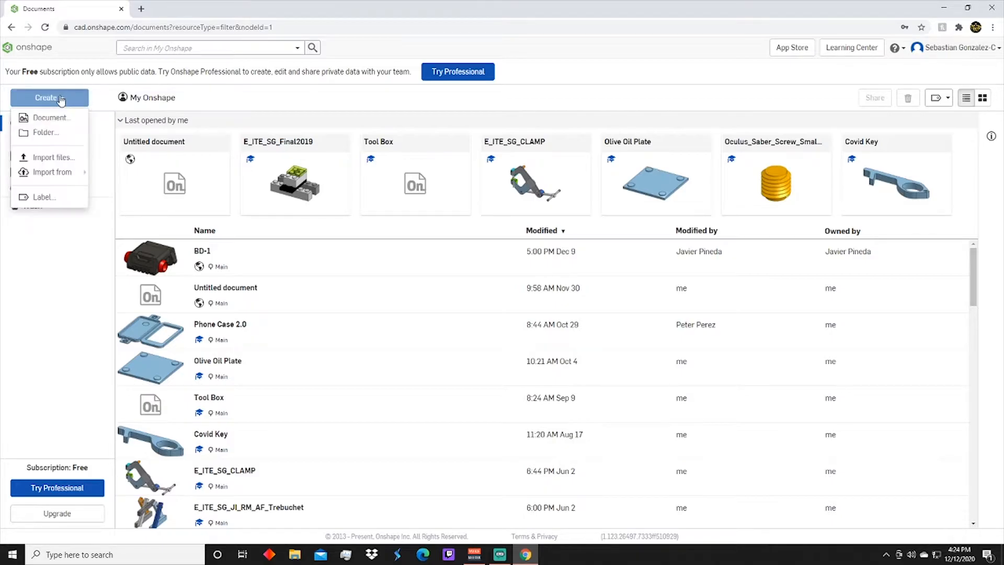
left_click(52, 119)
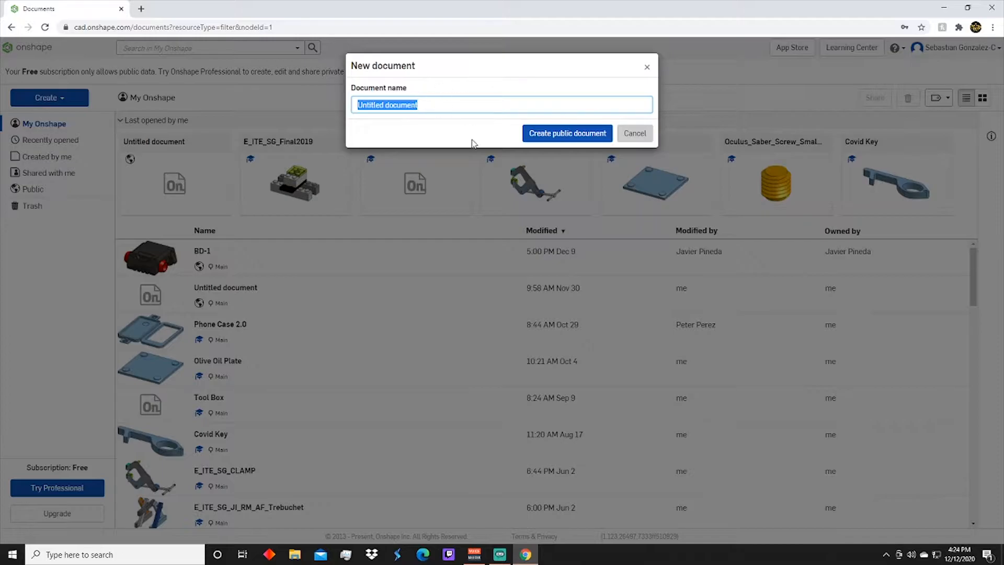
left_click(529, 135)
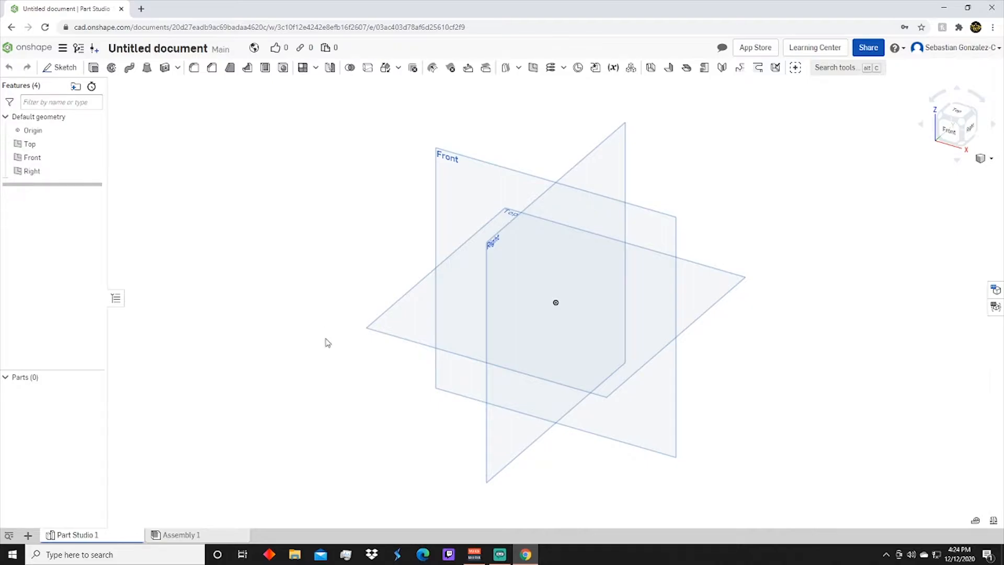
Start a new sketch on the Top plane
left_click(62, 70)
right_click_drag(524, 337, 525, 376)
left_click(955, 121)
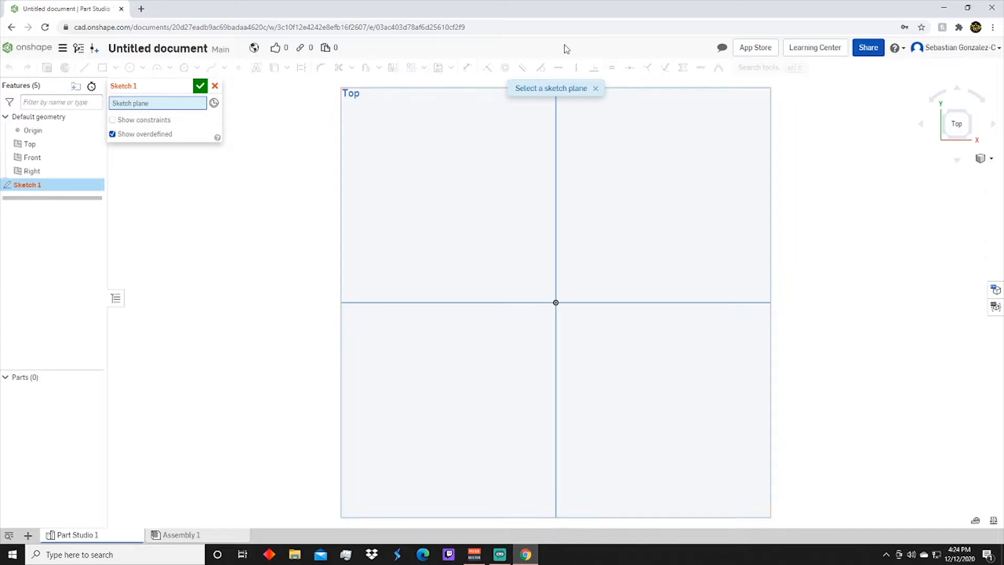
left_click(972, 139)
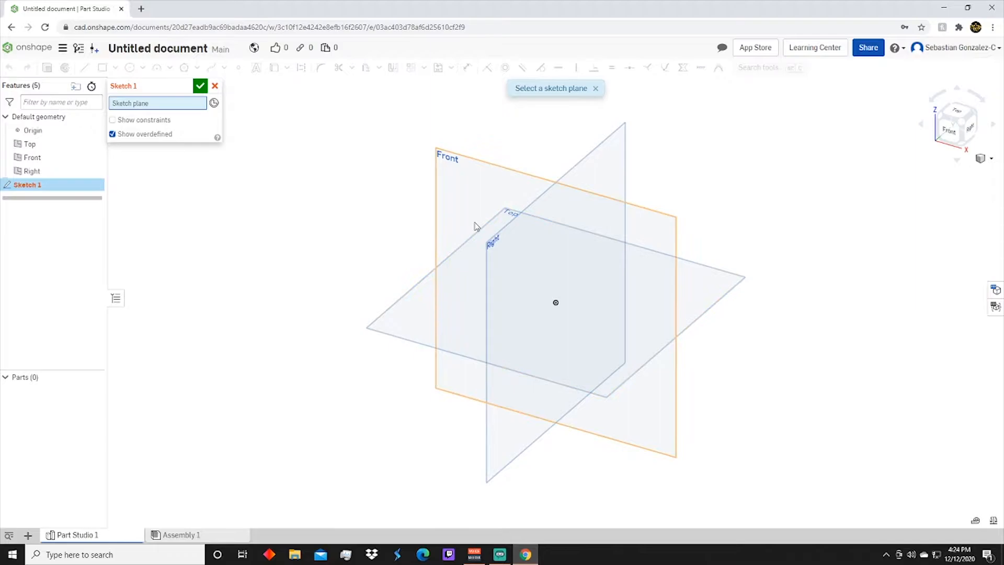
left_click(421, 343)
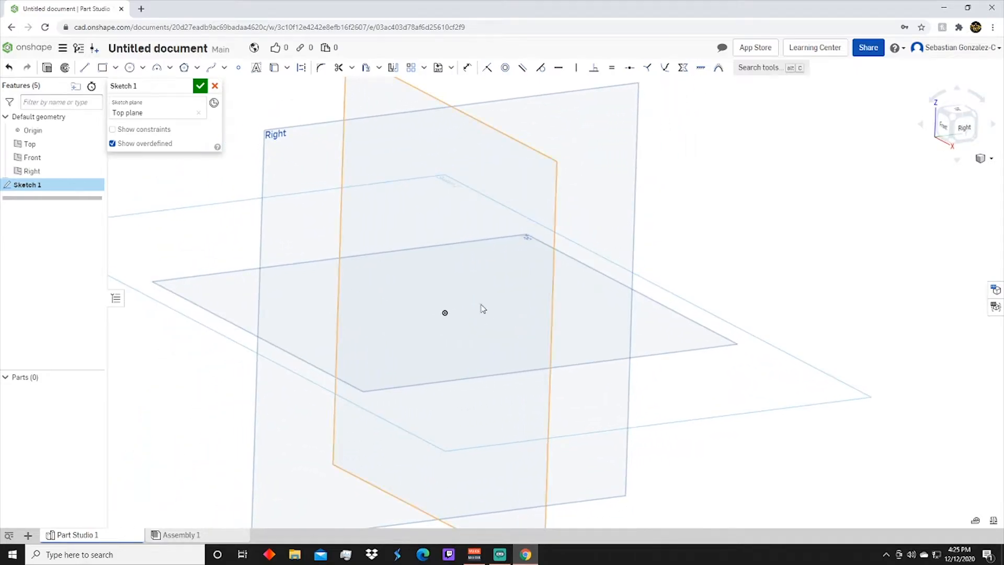
Sketch a diagonal line about 2.56 in long from the origin up into the upper-right quadrant of the Top plane
middle_click_drag(446, 264, 520, 356)
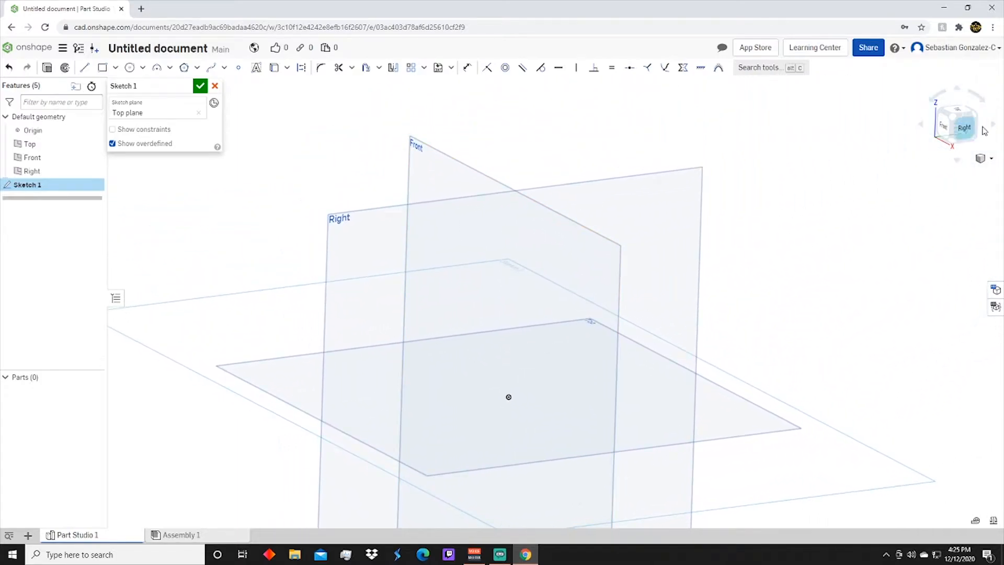
left_click(958, 111)
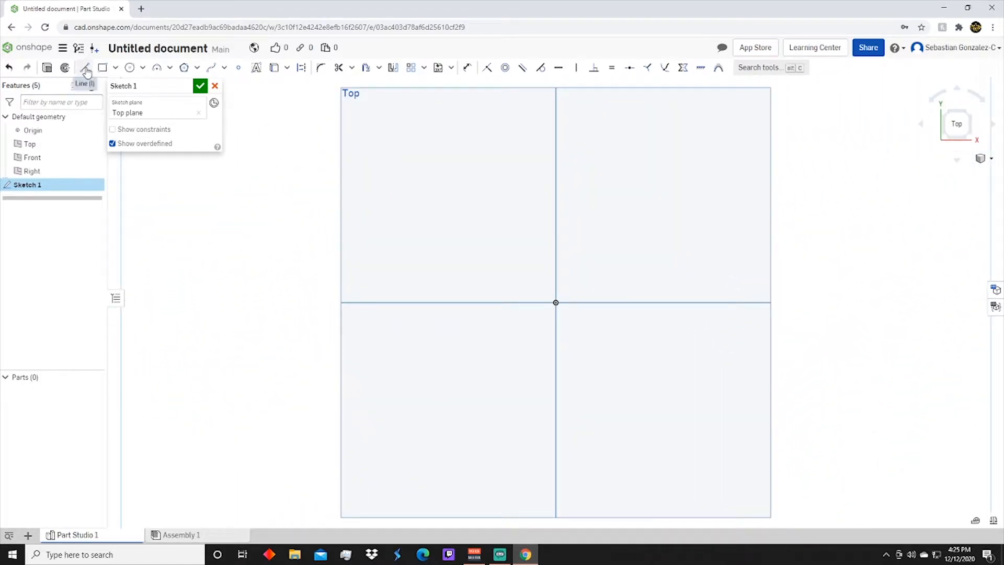
left_click(85, 68)
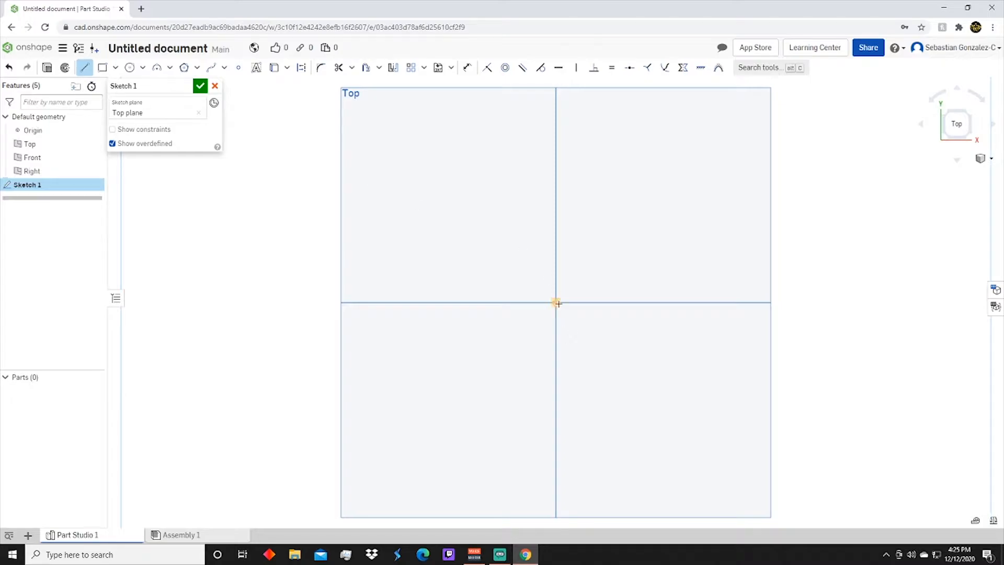
left_click(556, 302)
left_click(686, 174)
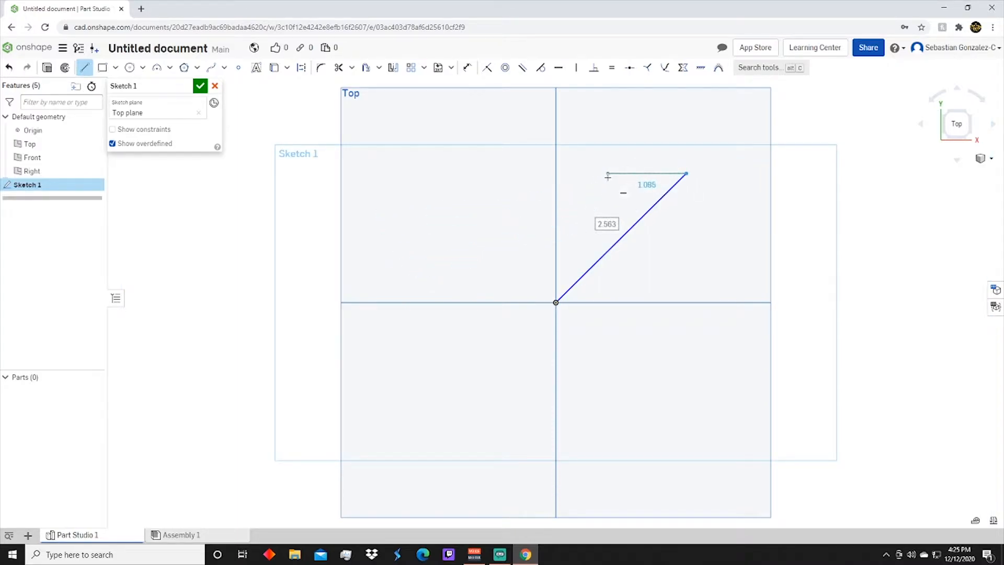
key("Escape")
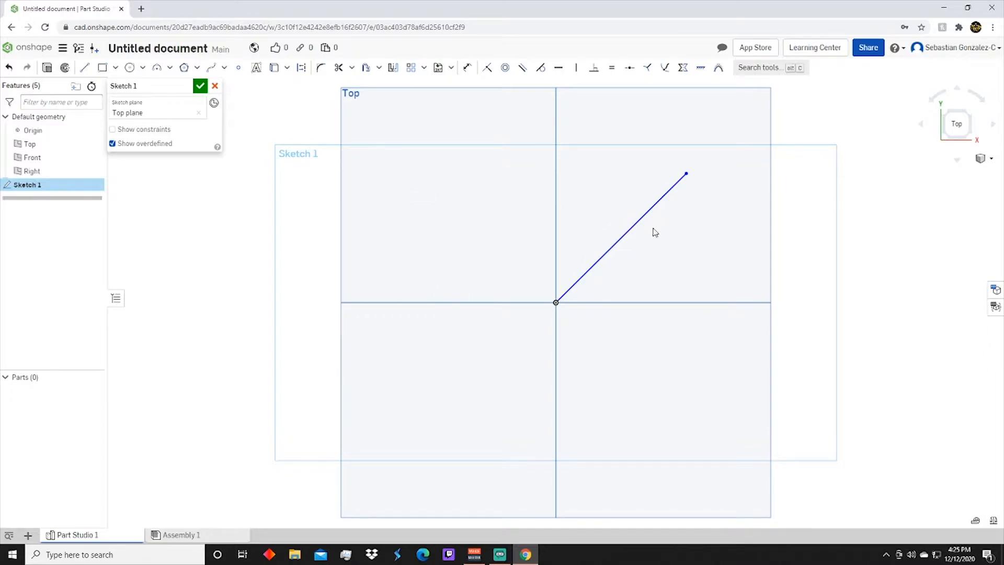
Close the diagonal line into a triangle with lines about 1.55 in and 2.18 in long, ending at the origin
left_click(85, 67)
left_click(686, 173)
left_click(578, 149)
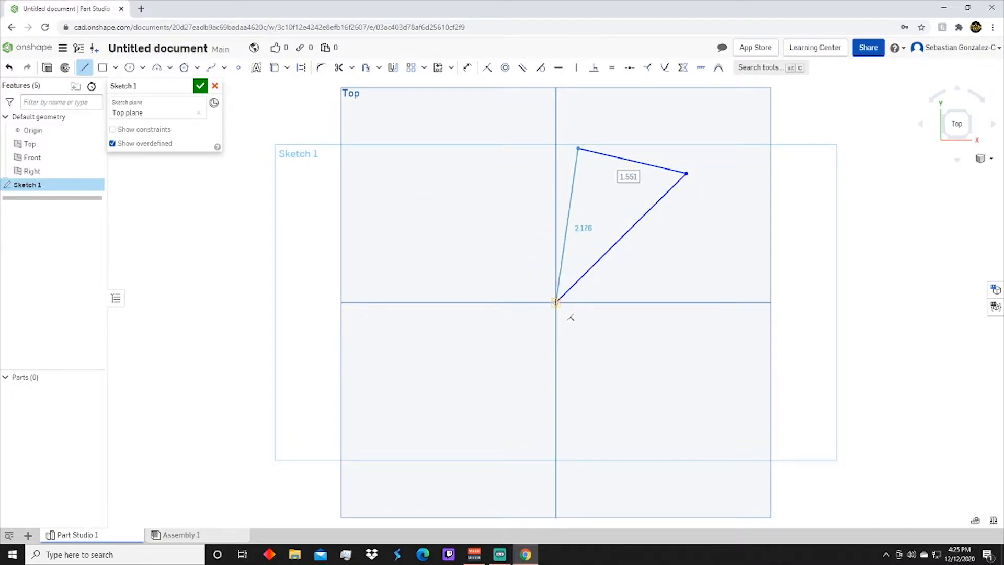
left_click(556, 302)
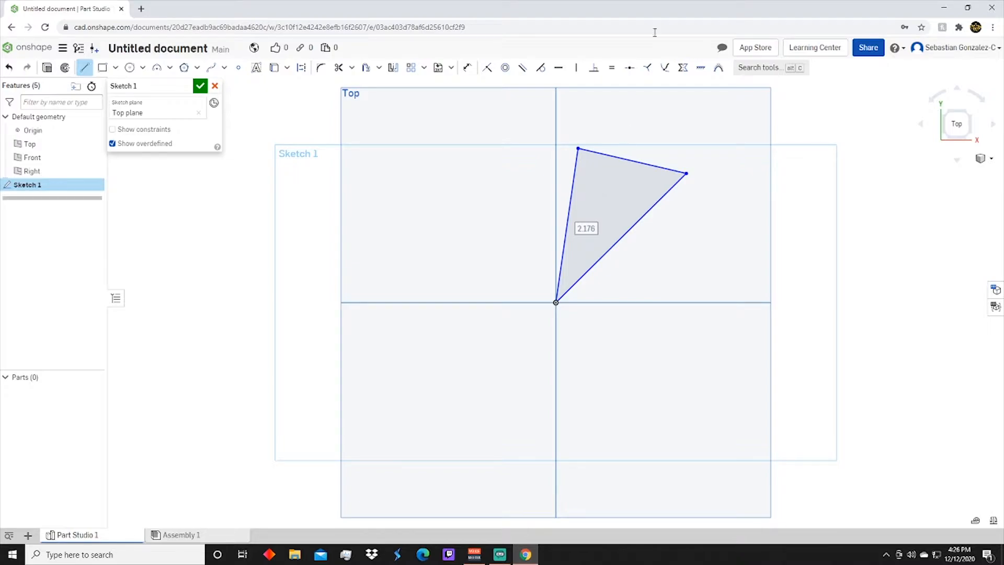
left_click(84, 69)
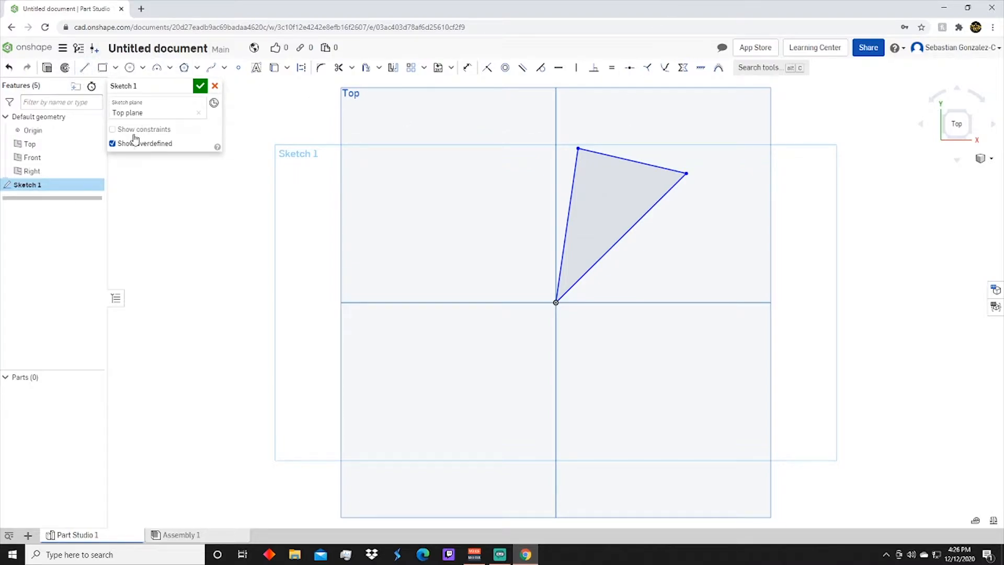
Extrude the triangular region as a new solid with a blind depth of 1 in
left_click(591, 215)
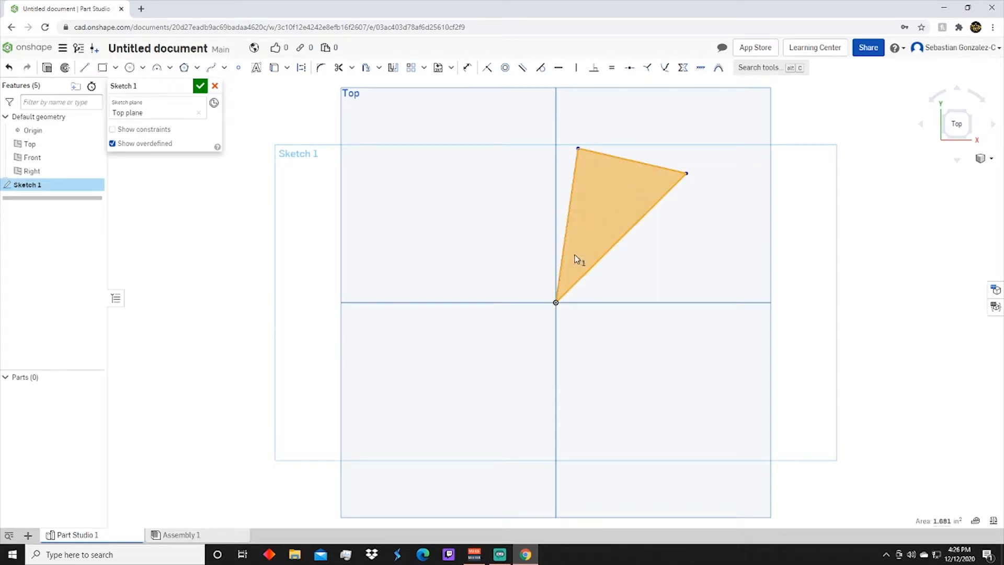
left_click(47, 69)
right_click_drag(557, 377, 853, 214)
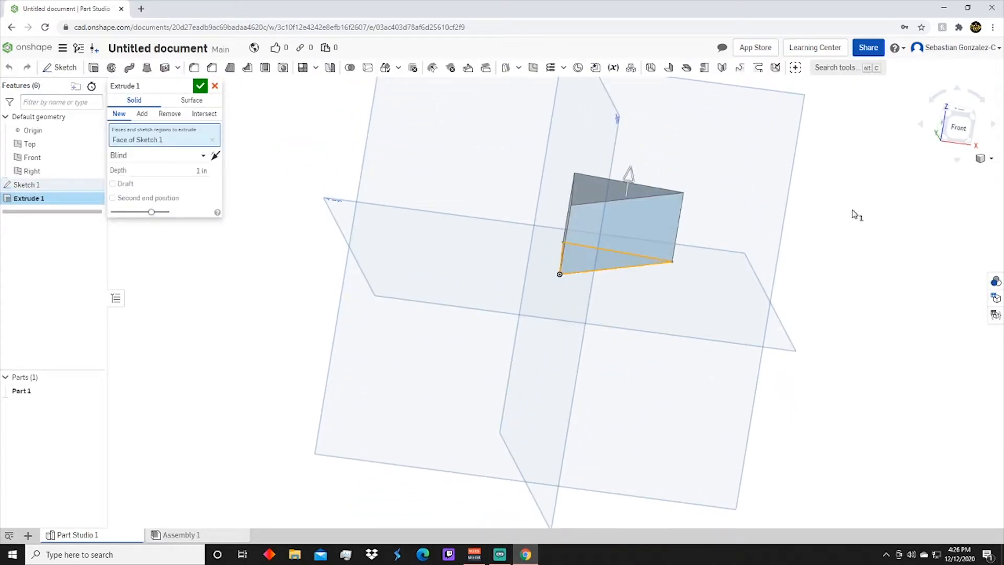
left_click(982, 117)
mouse_move(617, 236)
left_mouse_down()
mouse_move(617, 152)
mouse_move(614, 245)
left_mouse_up()
type("1")
key("Return")
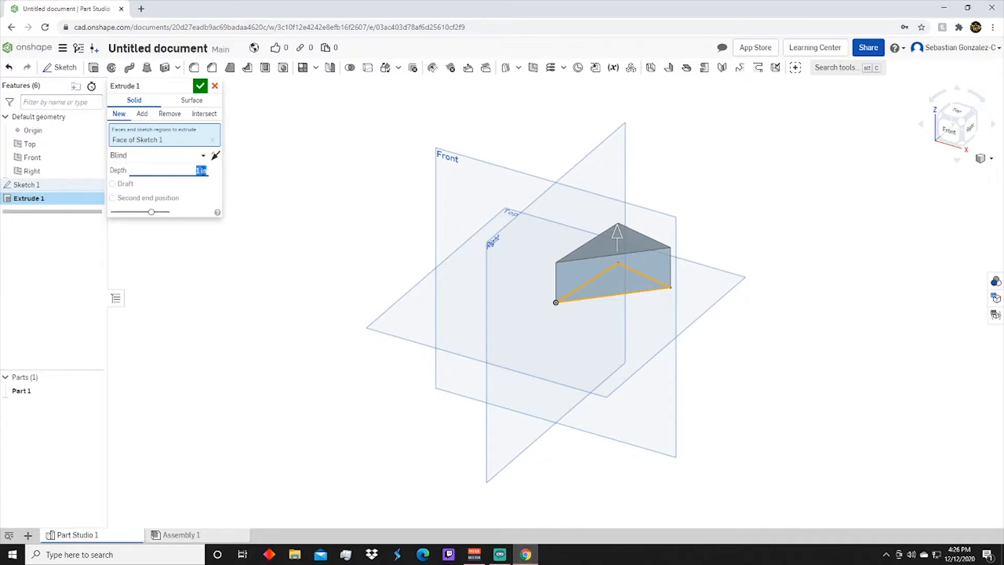
Change the extrusion's end type to Symmetric and increase its depth directly on the model
left_click(159, 156)
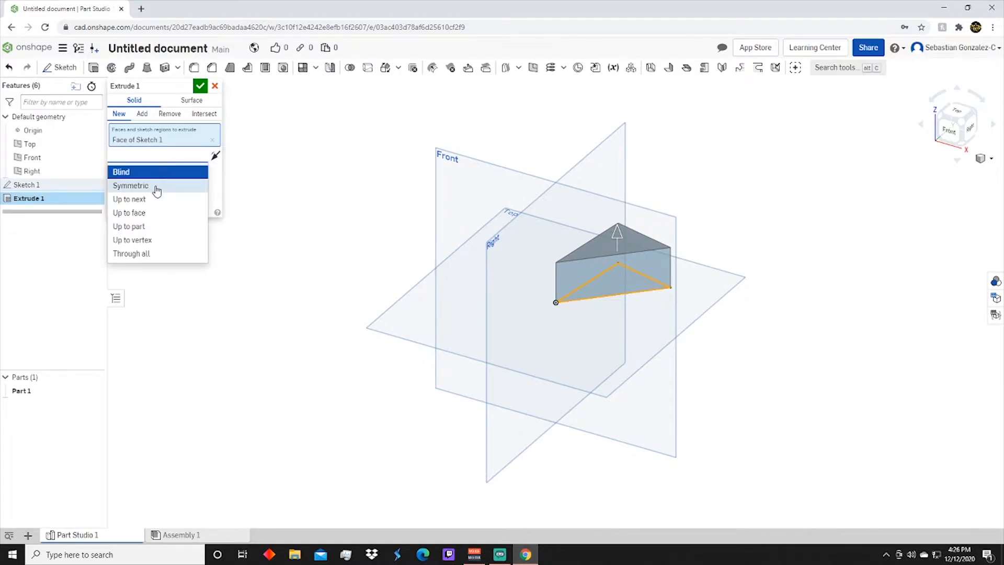
left_click(156, 186)
right_click_drag(668, 338, 654, 293)
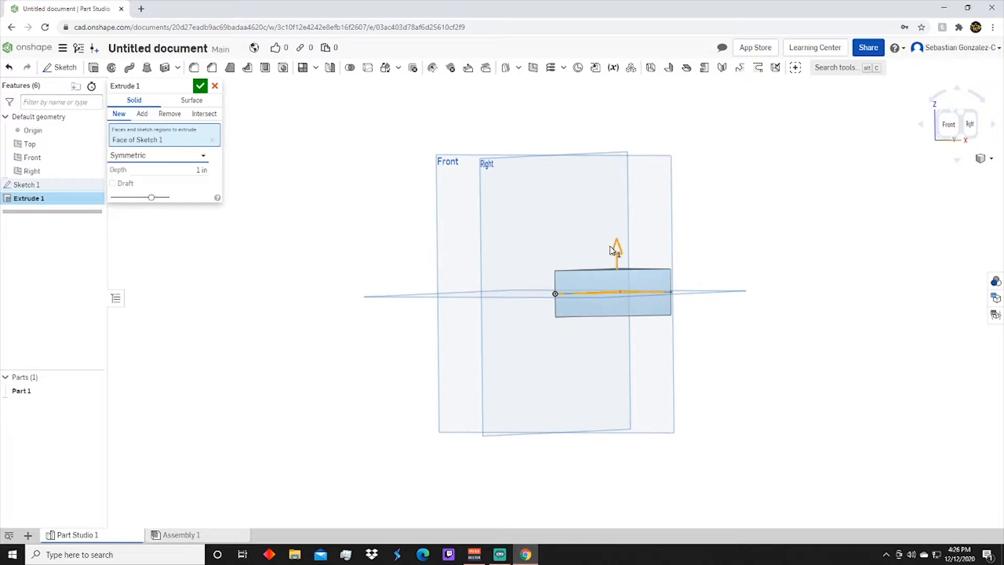
right_click_drag(623, 333, 624, 355)
left_click_drag(621, 242, 619, 225)
Try the Up to next end type on the extrusion, followed by Through all with the Remove operation
left_click(201, 156)
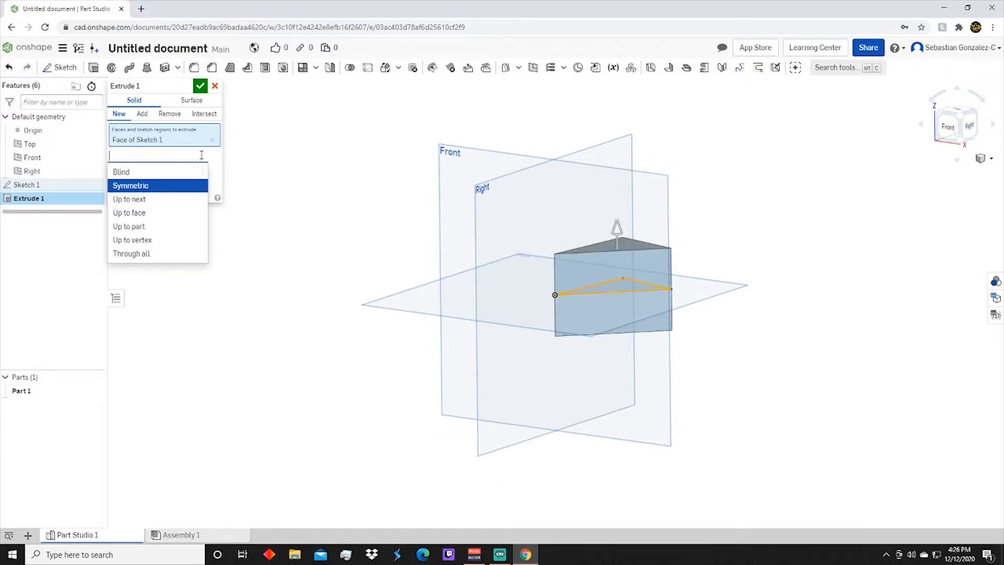
left_click(156, 200)
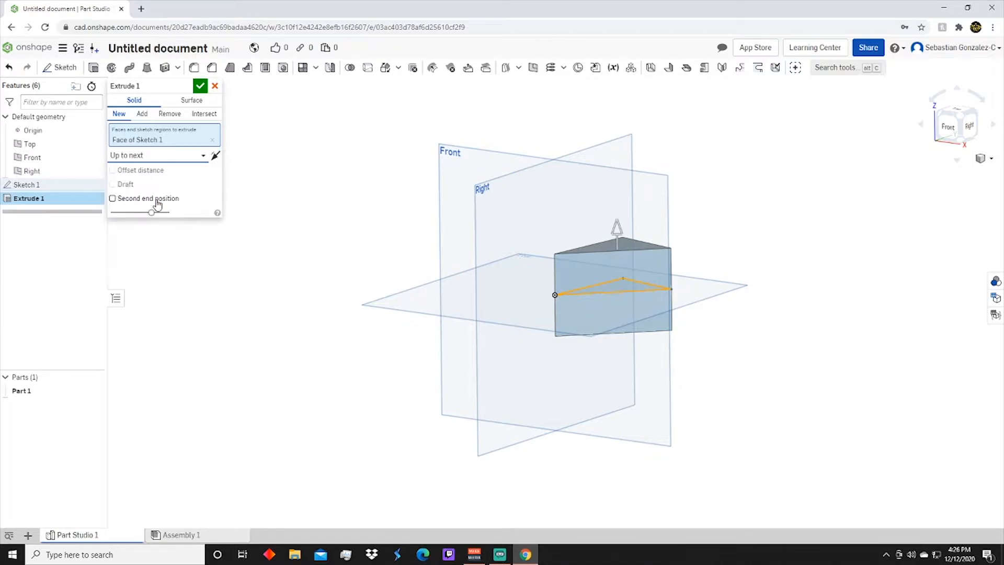
mouse_move(559, 296)
right_mouse_down()
mouse_move(643, 339)
mouse_move(652, 312)
mouse_move(607, 177)
mouse_move(648, 218)
mouse_move(688, 206)
mouse_move(652, 198)
mouse_move(639, 206)
mouse_move(623, 251)
mouse_move(598, 268)
right_mouse_up()
left_click(188, 155)
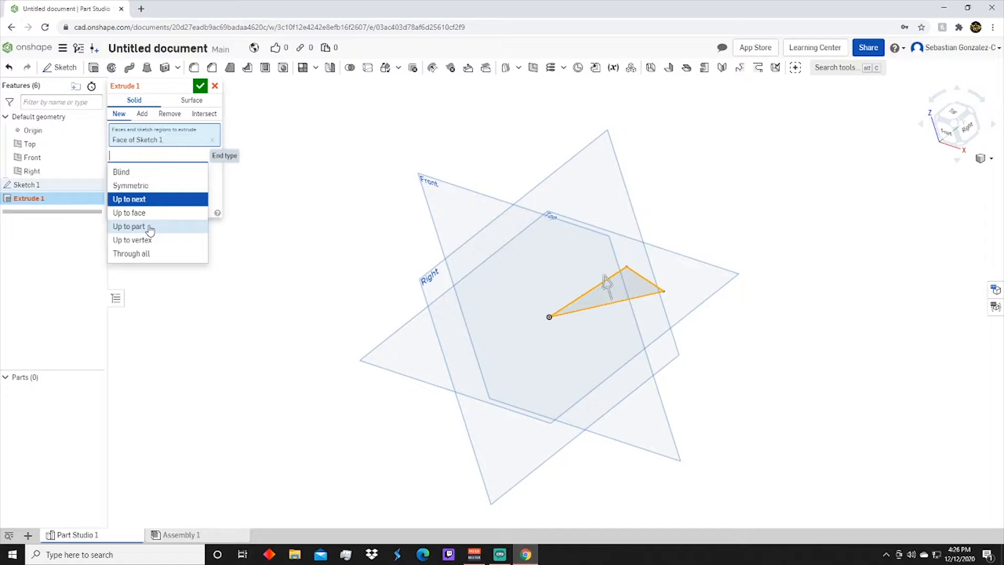
left_click(131, 254)
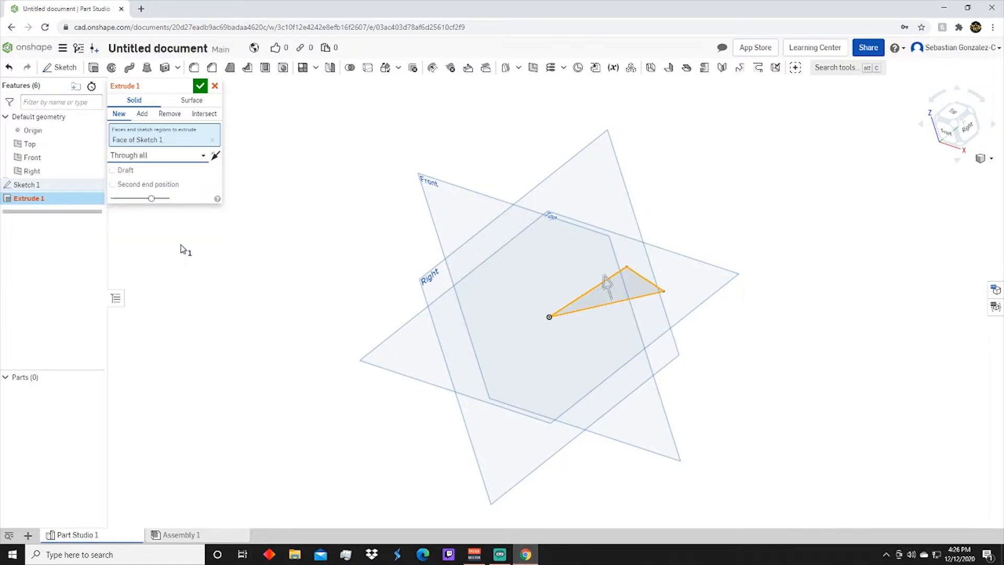
left_click(166, 118)
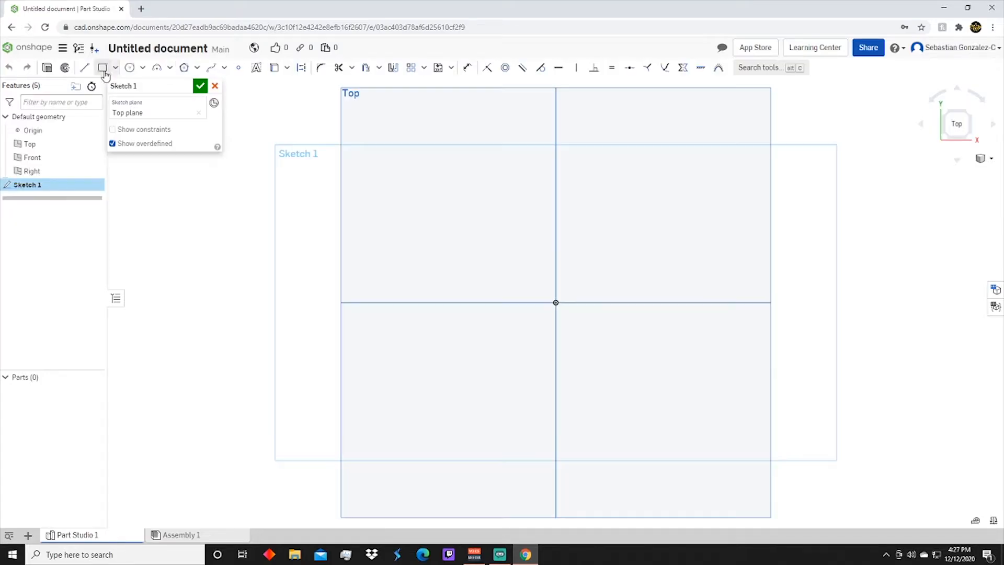
Sketch a corner rectangle about 3.56 by 2.45 in around the origin on the Top plane and undo it
left_click(102, 68)
left_click(445, 172)
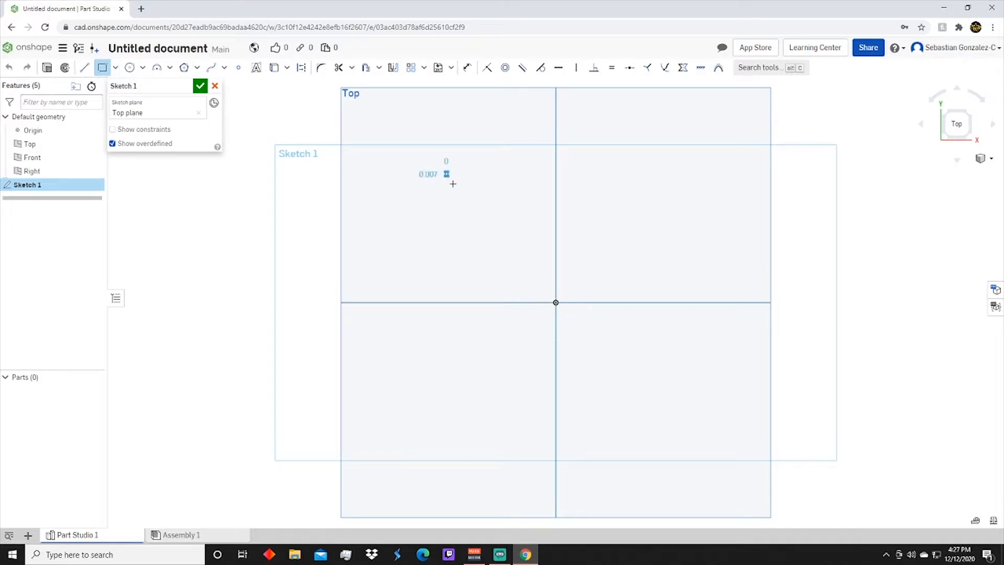
left_click(700, 347)
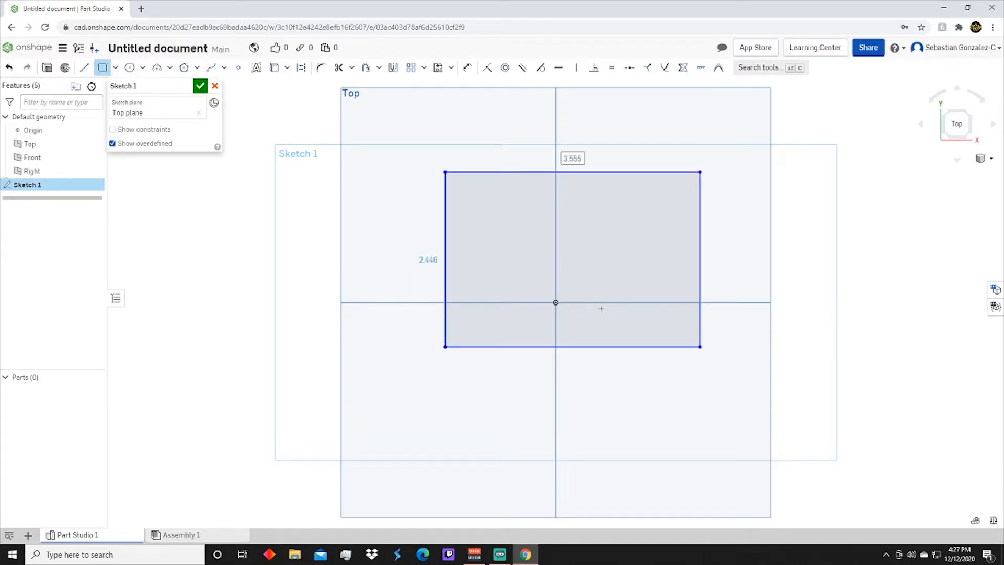
key("ctrl+z")
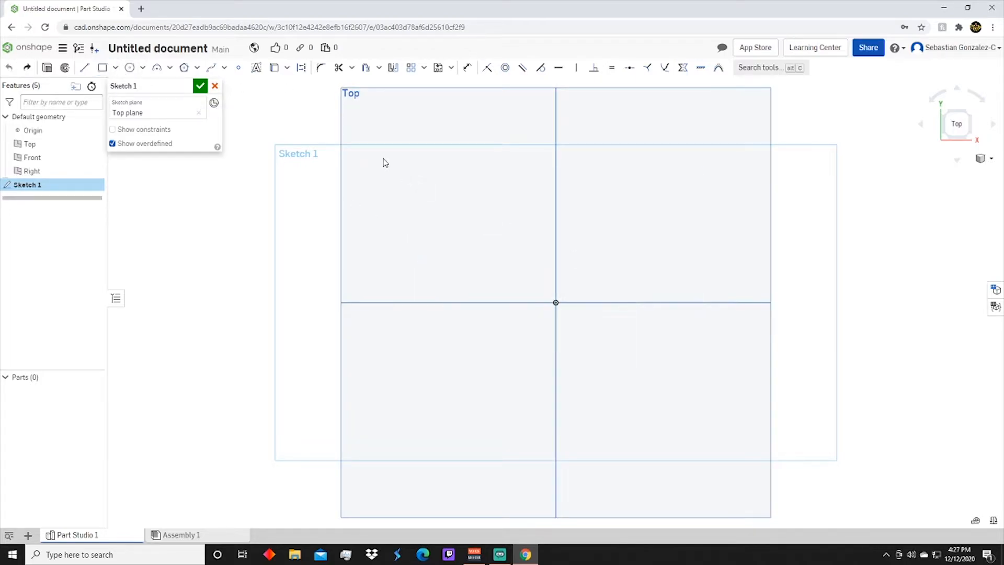
Sketch a center point rectangle about 3.75 by 2.47 in centred on the origin and undo it
left_click(116, 68)
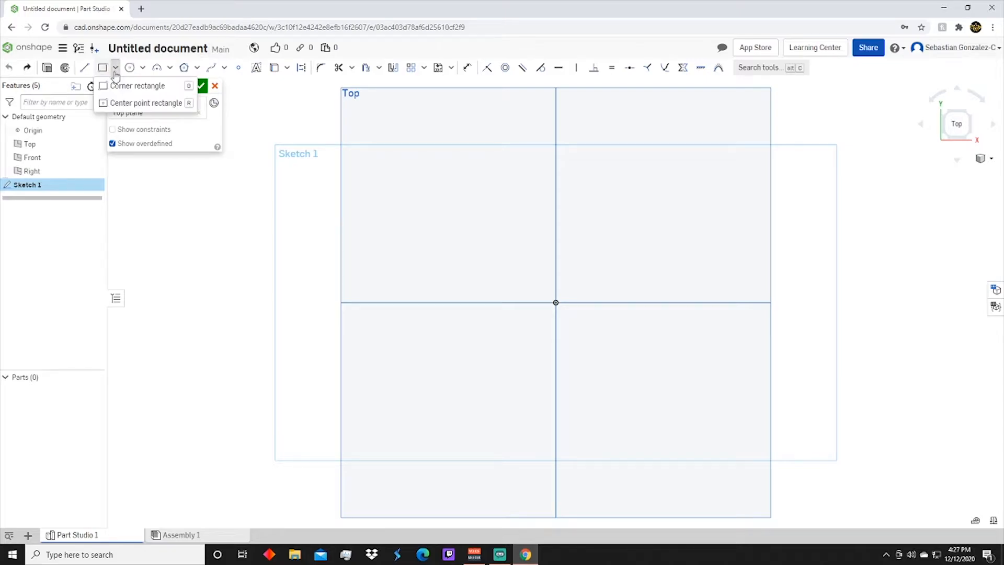
left_click(121, 104)
left_click(555, 303)
left_click(690, 214)
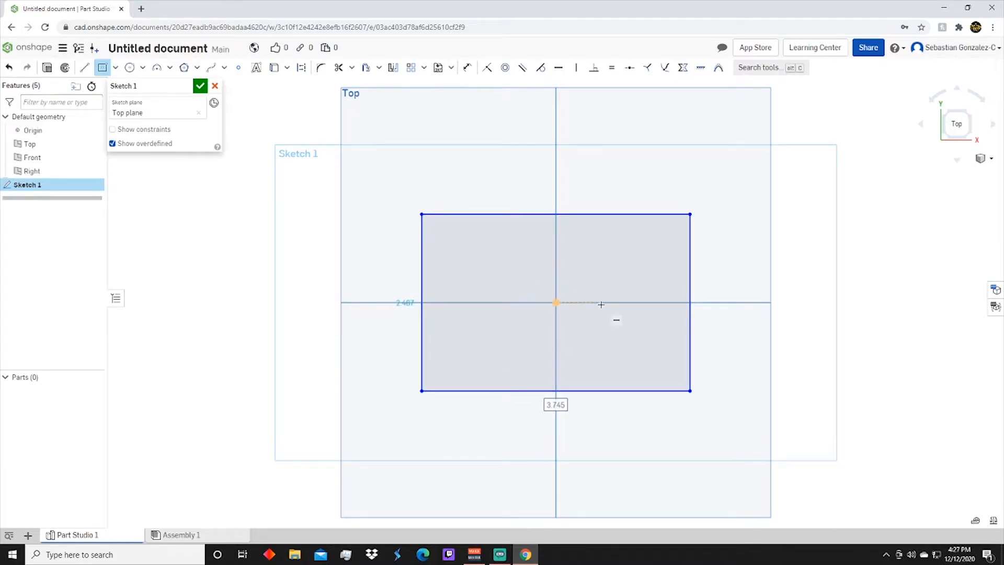
key("ctrl+z")
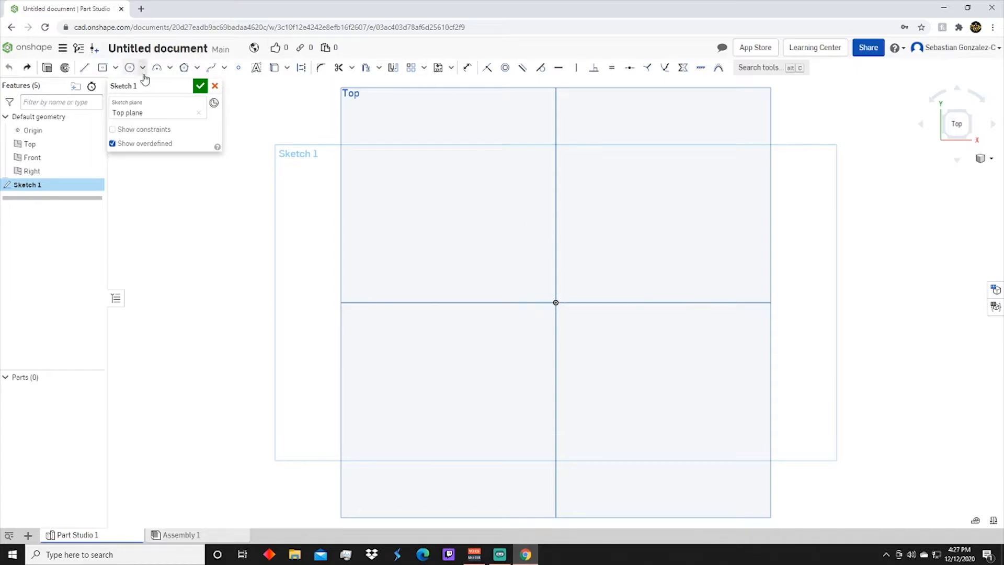
Sketch a center point circle centred on the origin
left_click(135, 74)
left_click(556, 302)
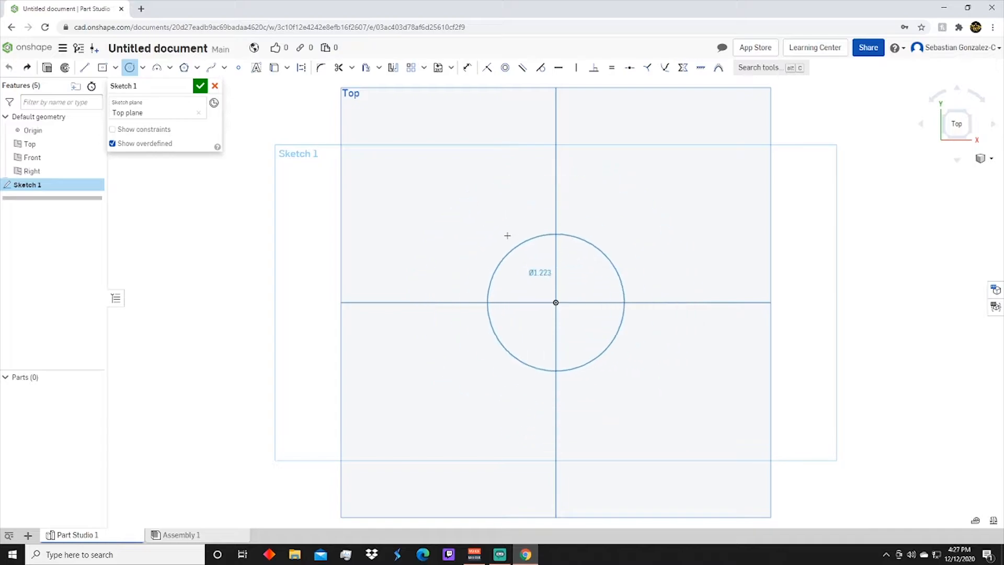
left_click(404, 235)
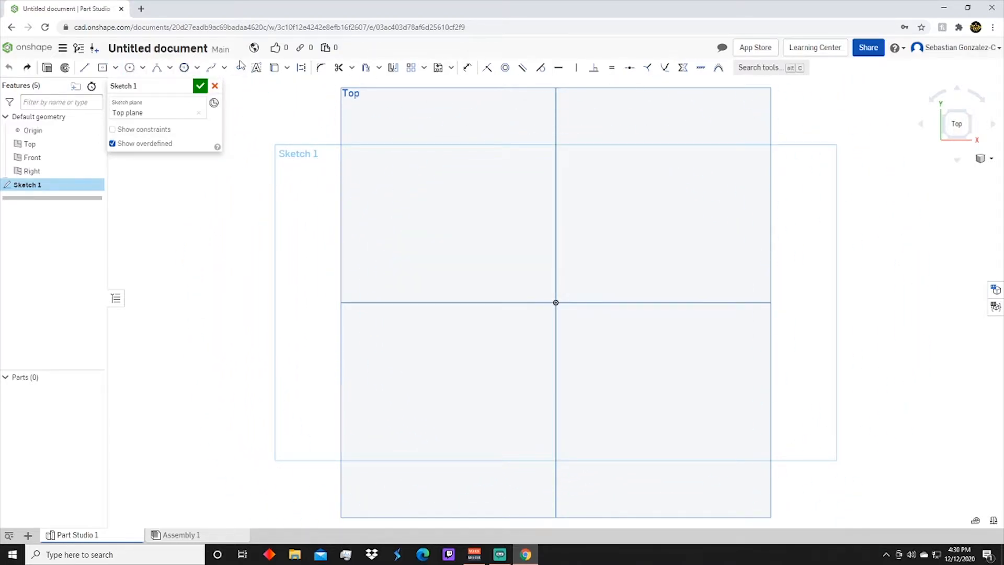
Sketch a closed freeform spline that loops around the origin and undo it
left_click(213, 68)
left_click(464, 302)
left_click(556, 303)
left_click(647, 274)
left_click(608, 179)
left_click(438, 192)
left_click(379, 366)
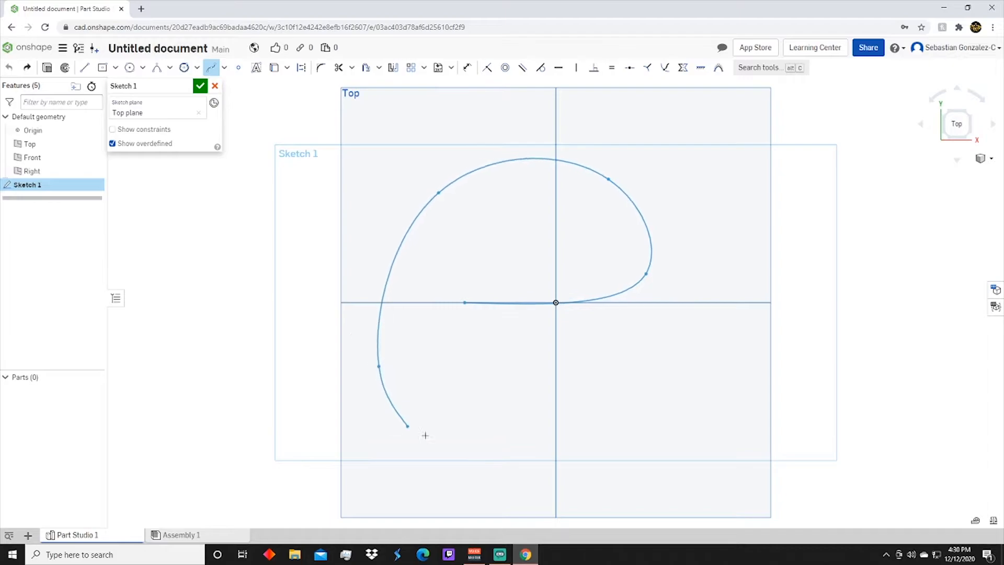
left_click(563, 392)
left_click(471, 360)
left_click(663, 370)
left_click(541, 321)
left_click(464, 303)
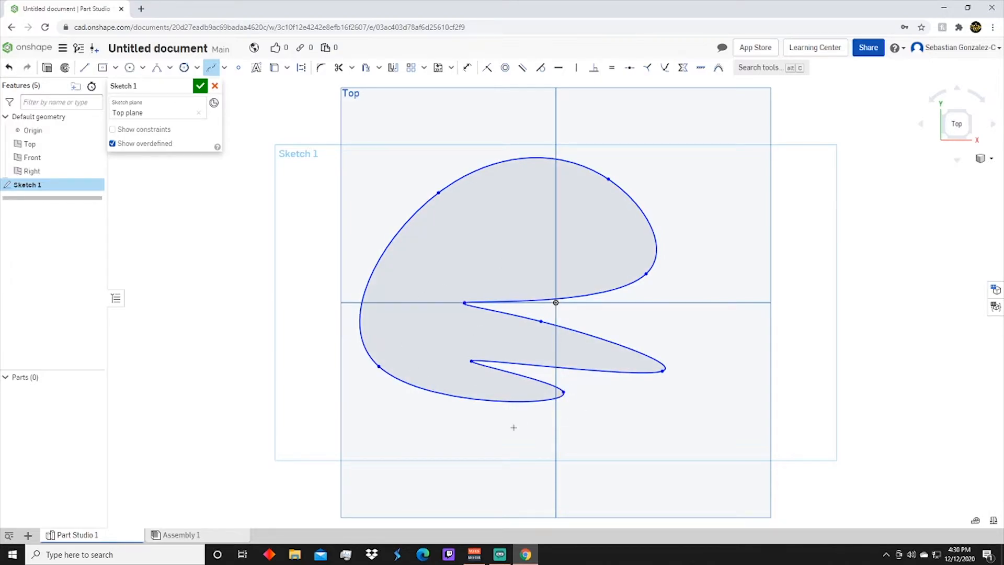
key("Escape")
key("ctrl+z")
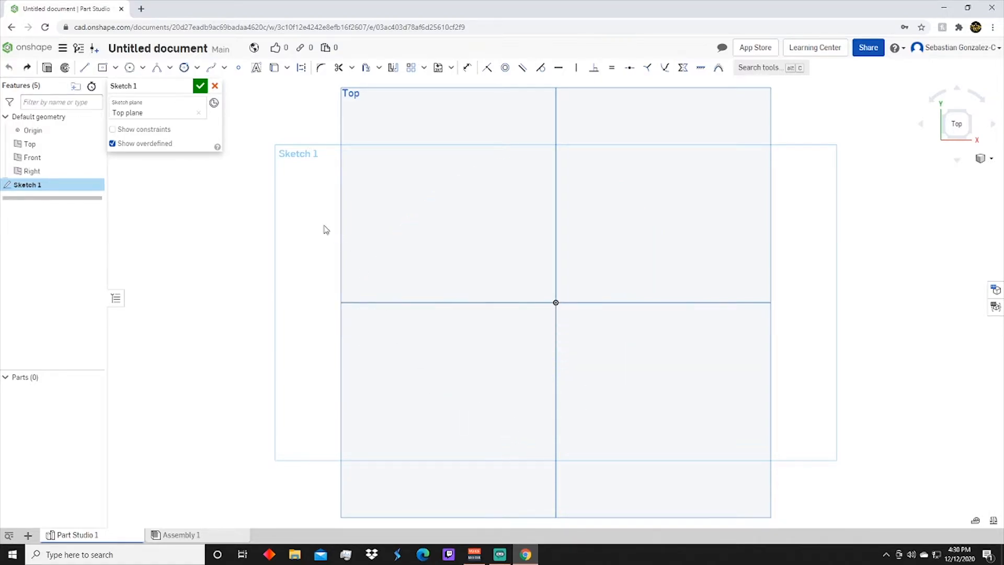
Place the sketch text "Hi" in Open Sans just above the horizontal axis, beside the origin
left_click(257, 70)
left_click(529, 285)
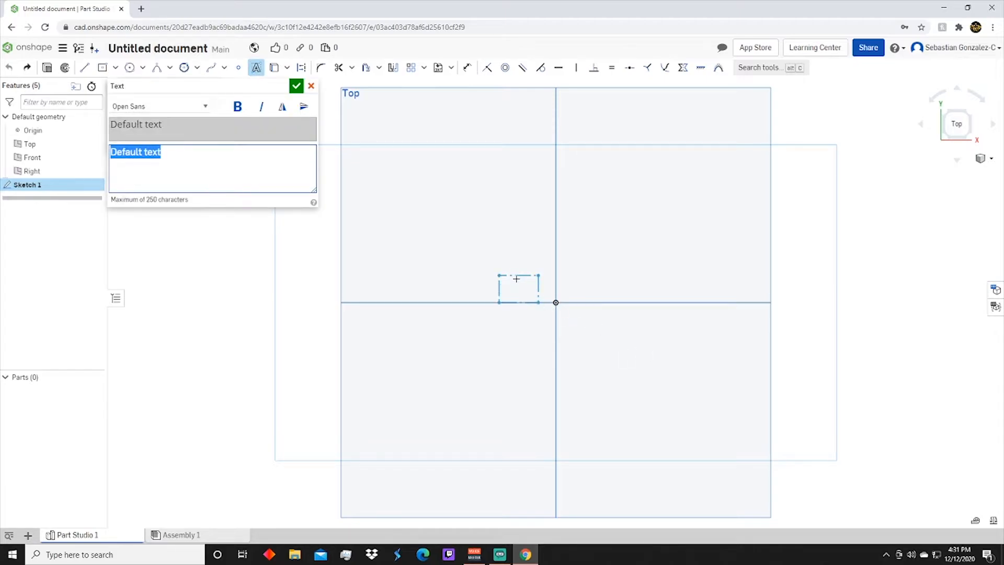
type("Hi")
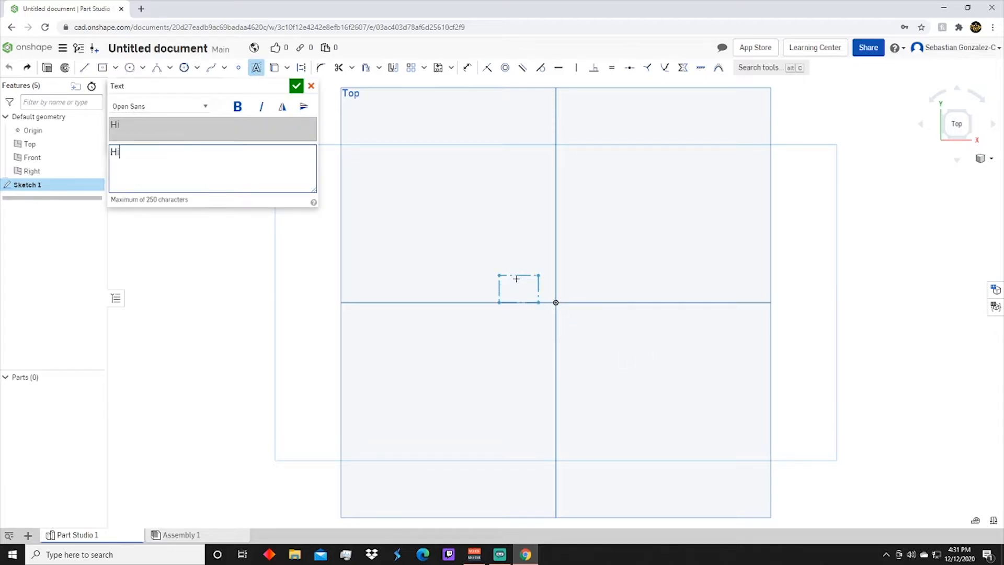
left_click(296, 86)
Extrude the "Hi" text faces as a new solid with a blind depth of 1 in
right_click_drag(550, 309, 558, 327)
left_click_drag(462, 248, 642, 374)
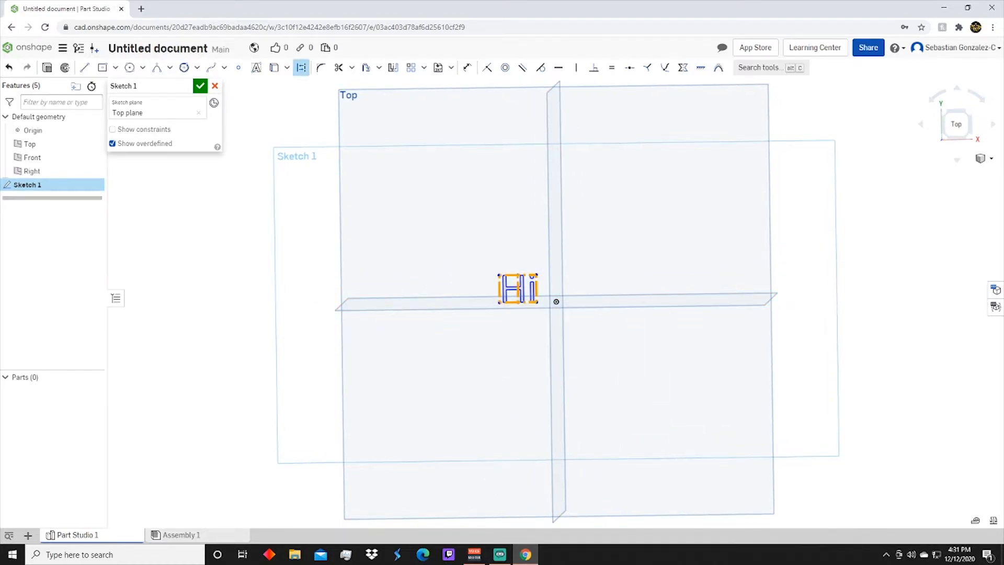
left_click(530, 299)
left_click(49, 69)
right_click_drag(793, 460, 798, 429)
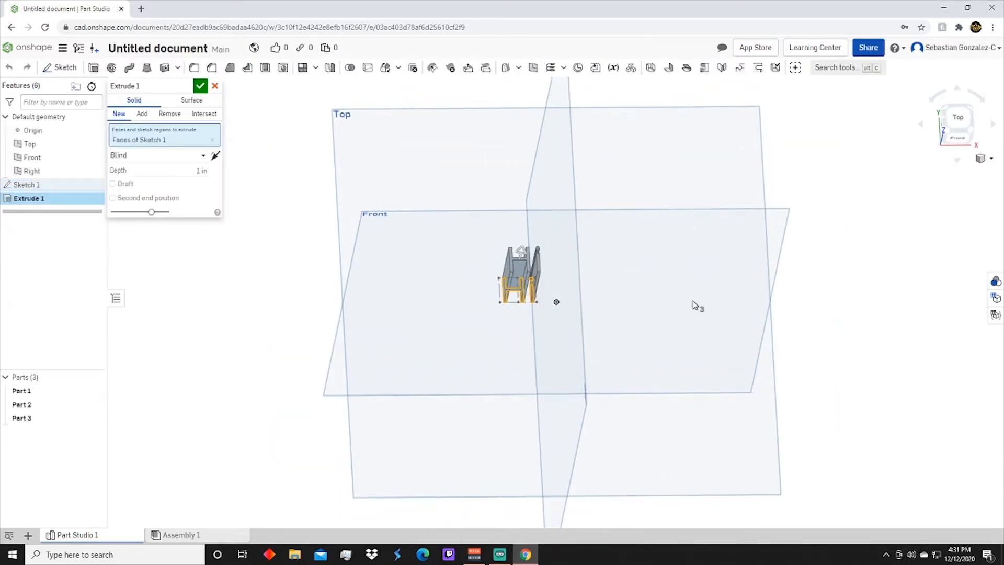
left_click(200, 86)
right_click_drag(657, 307, 647, 332)
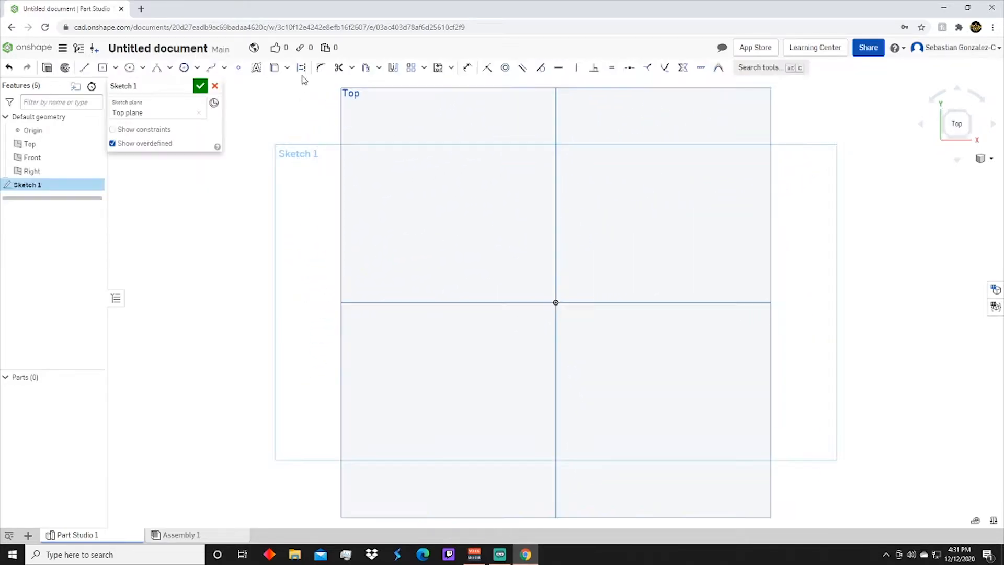
Sketch a sloped line about 3.29 in long above the origin and convert it to construction geometry
left_click(84, 67)
left_click_drag(443, 301, 669, 237)
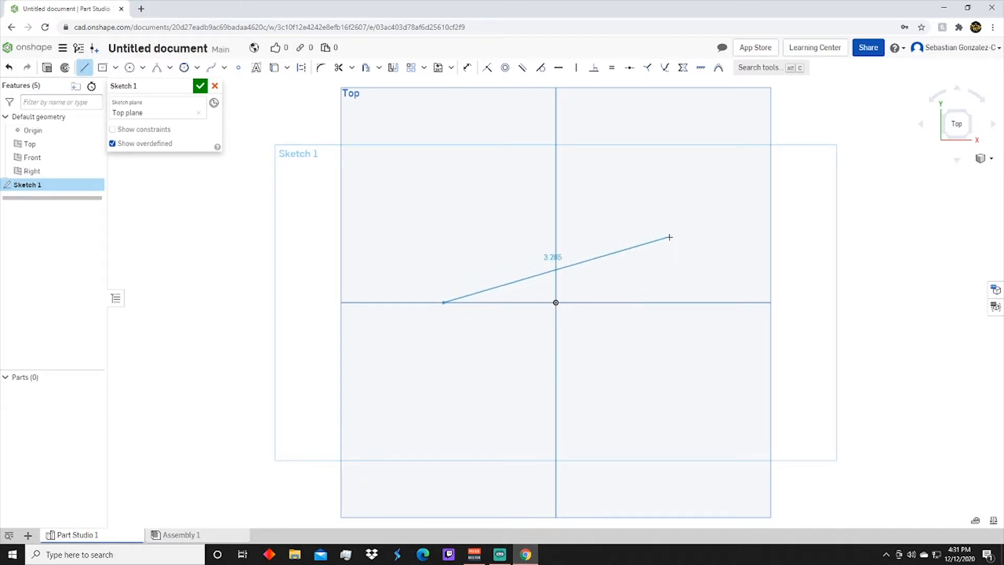
left_click(85, 67)
left_click(523, 284)
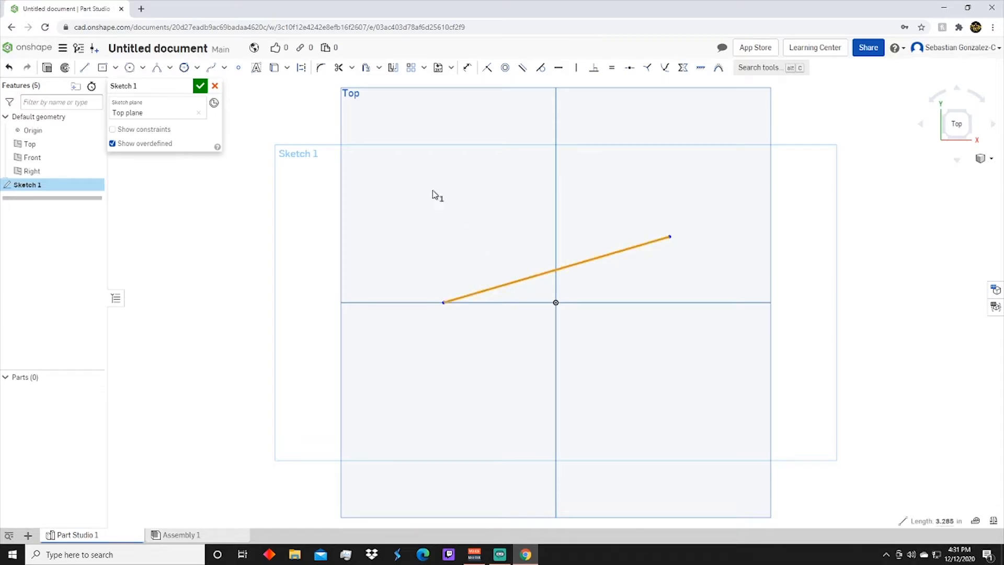
left_click(300, 70)
left_click(466, 225)
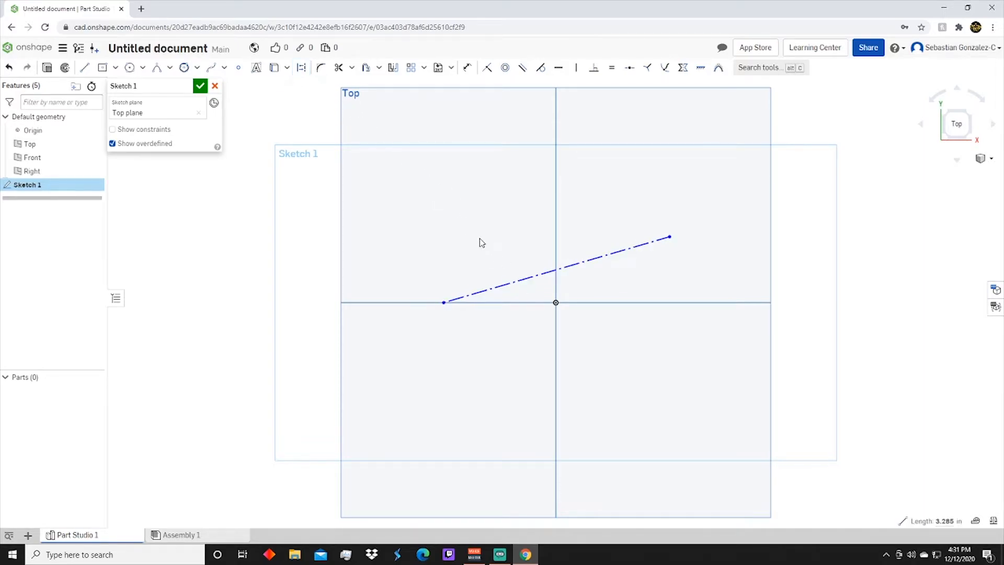
Complete a triangle with a horizontal line through the origin and a line about 0.92 in long up to the construction line's end
left_click(84, 68)
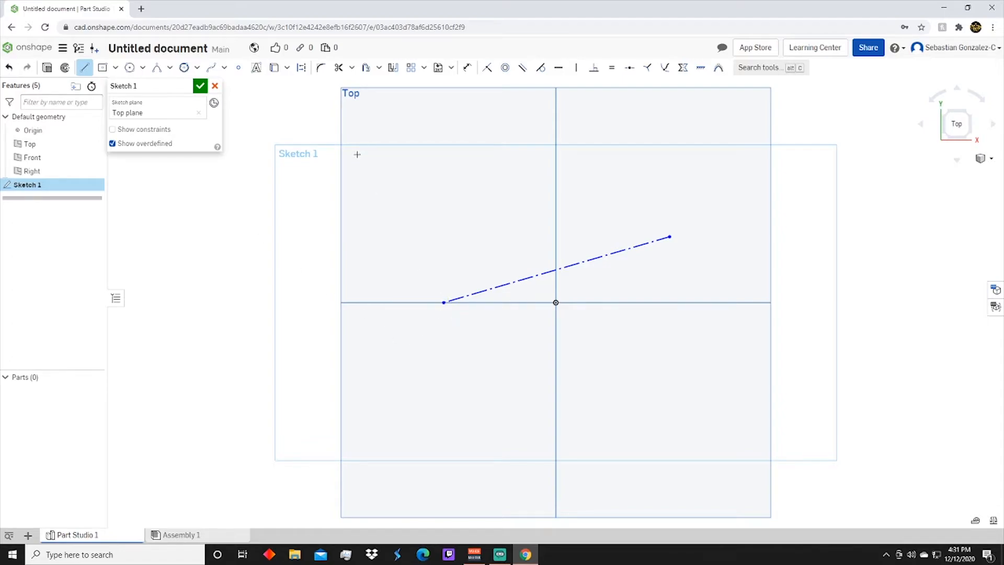
left_click(443, 302)
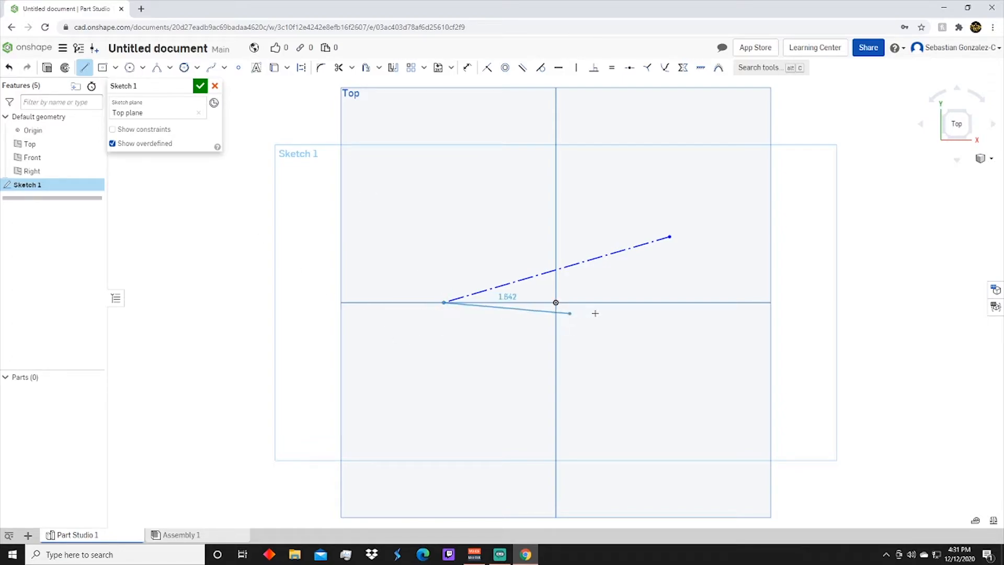
left_click(672, 302)
left_click(670, 236)
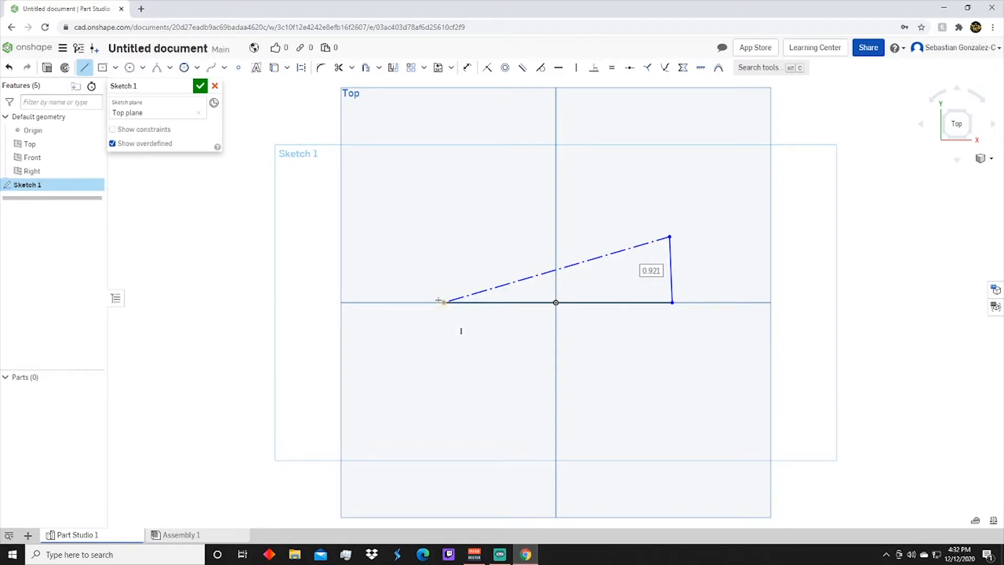
left_click(85, 71)
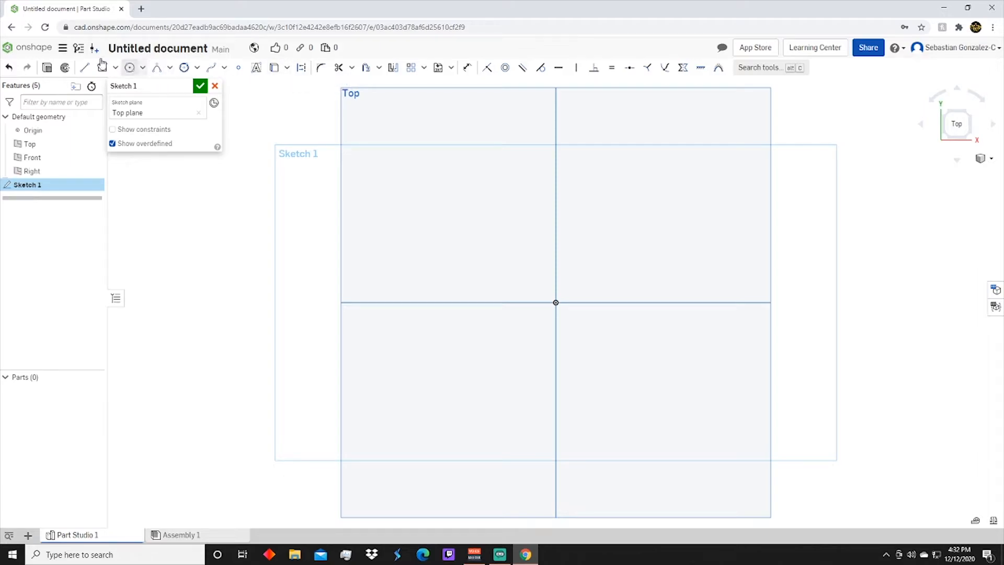
Sketch a center point rectangle about 2.85 by 2.41 in centred on the origin
left_click(103, 67)
left_click(555, 303)
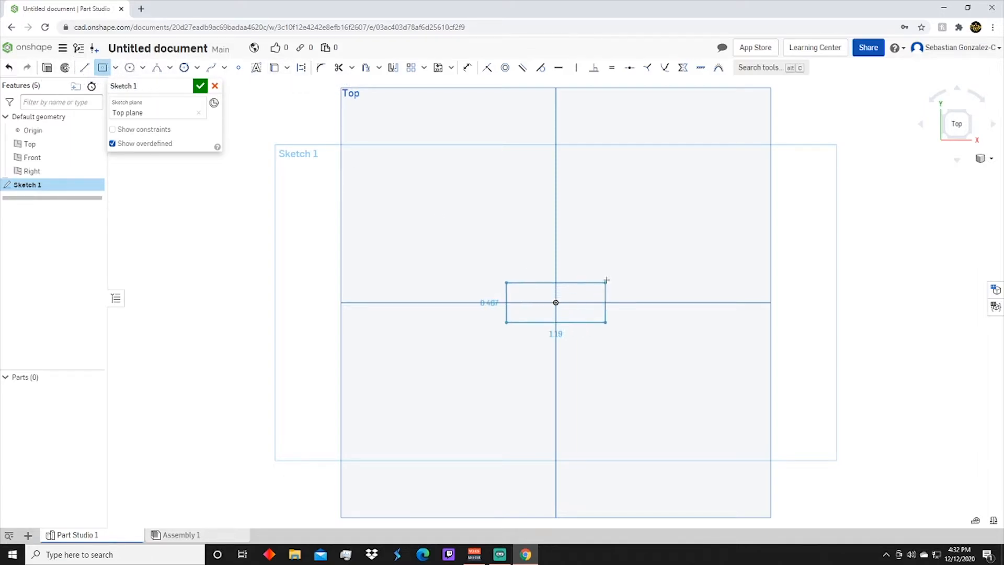
left_click(658, 216)
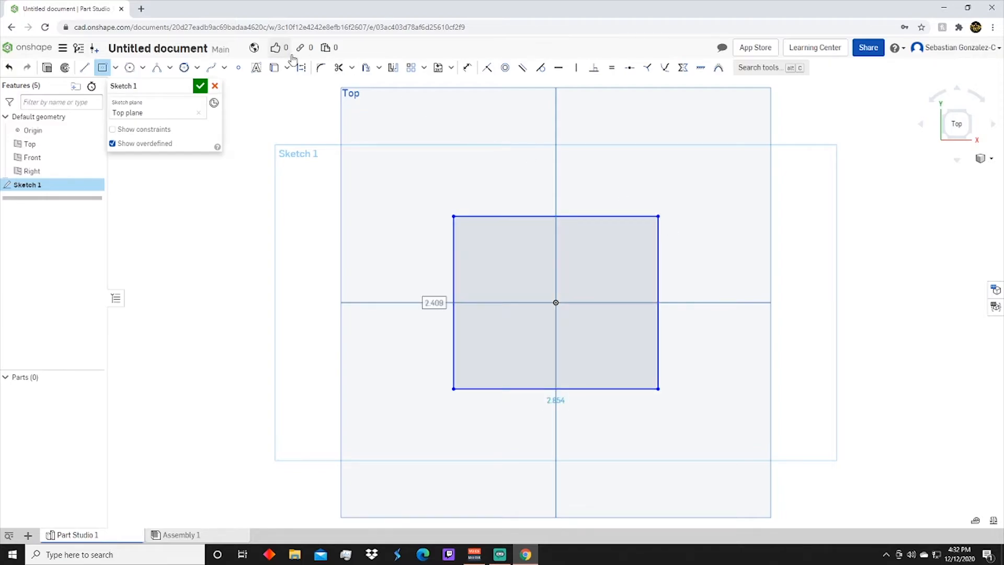
Fillet the rectangle's upper-left corner with a radius of 0.5 in
left_click(321, 68)
left_click(453, 233)
left_click(461, 216)
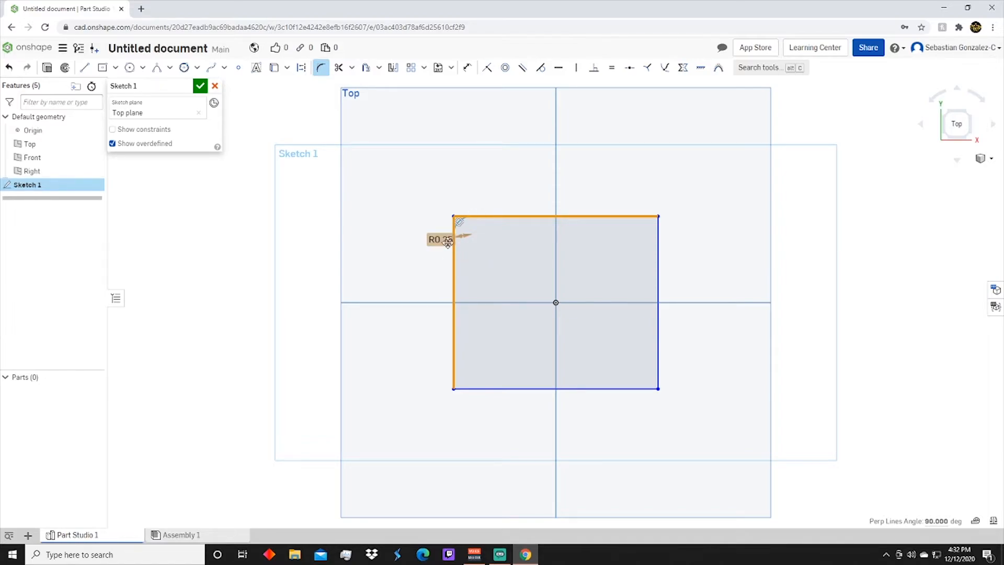
left_click(490, 242)
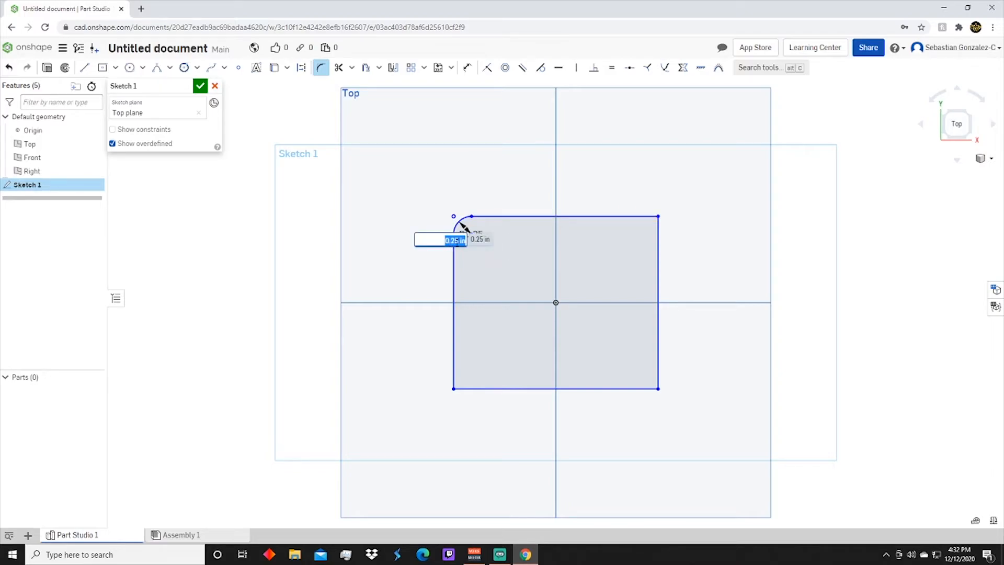
type("5.5")
key("Return")
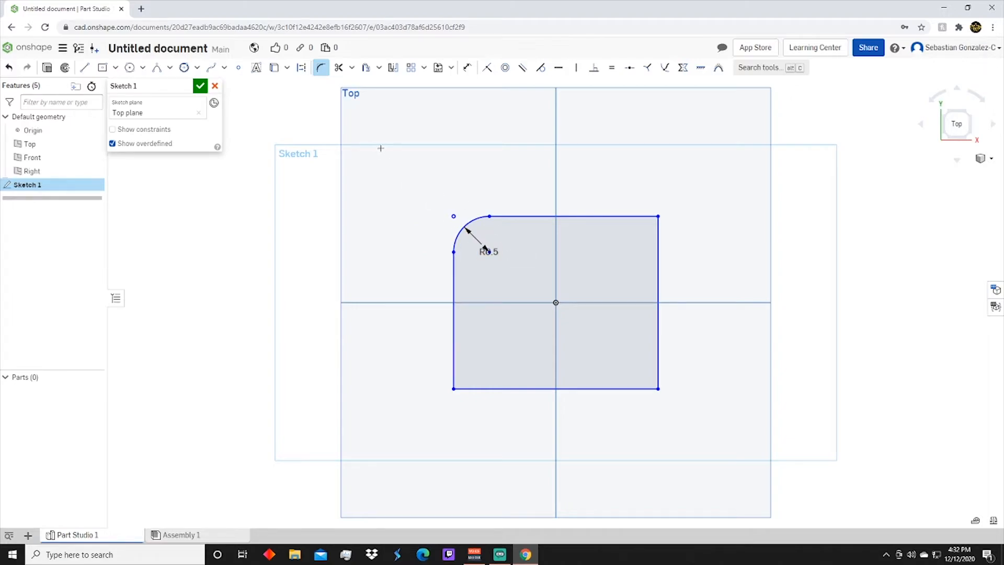
Trim away the rectangle's right edge and undo the trim
left_click(338, 68)
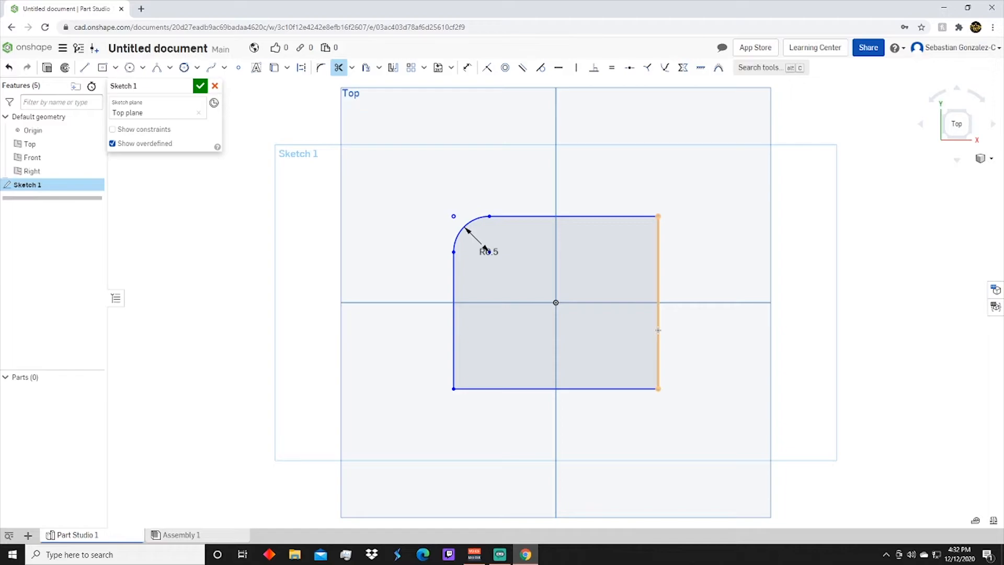
left_click(657, 330)
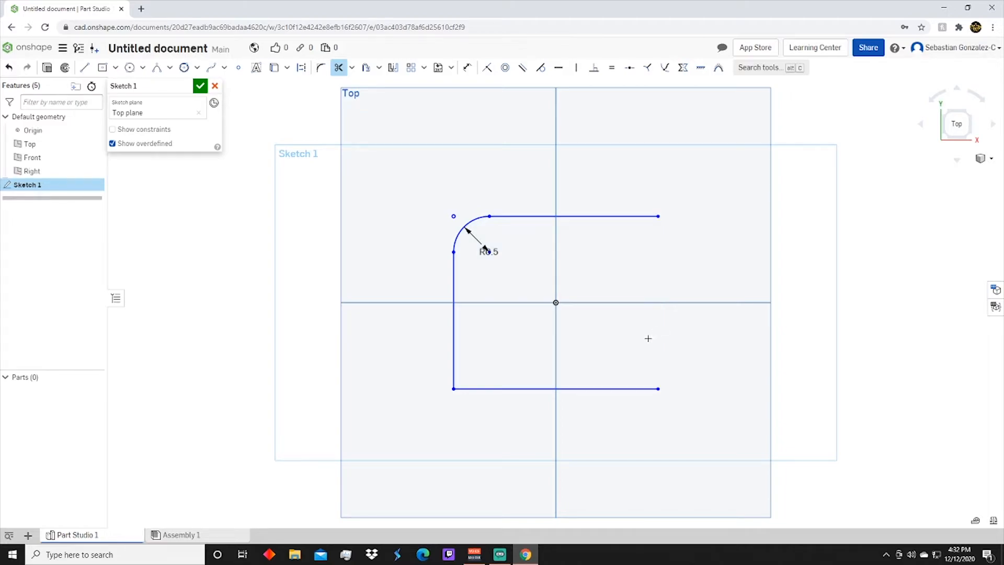
key("Escape")
key("ctrl+z")
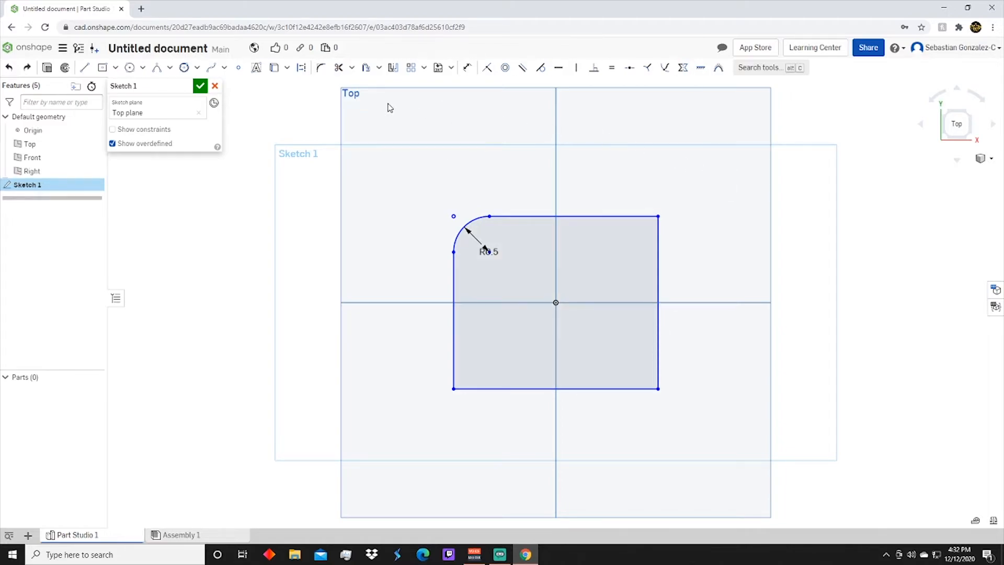
Offset the rectangle's right edge outward by 1.24 in
left_click(366, 67)
left_click(660, 292)
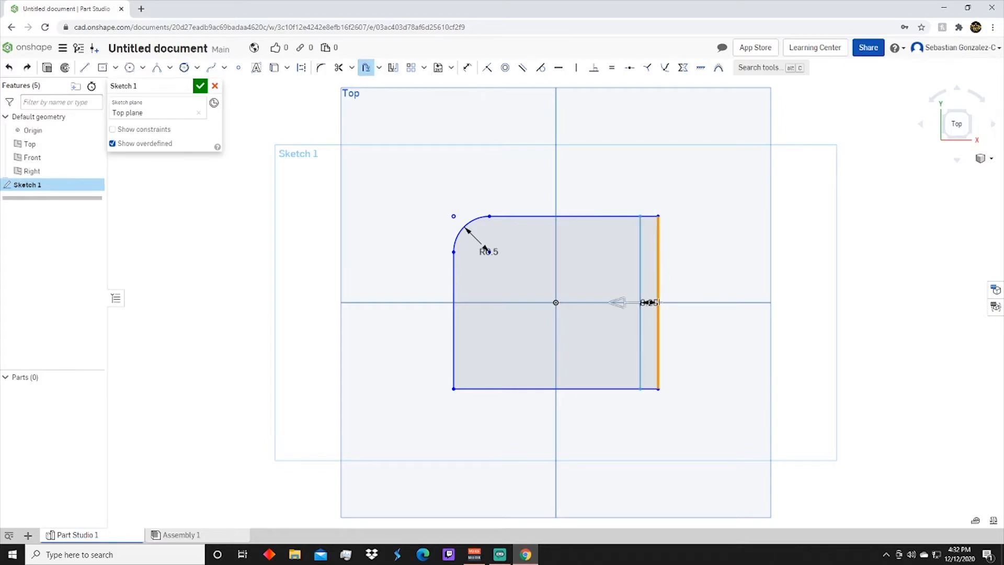
left_click_drag(620, 302, 725, 299)
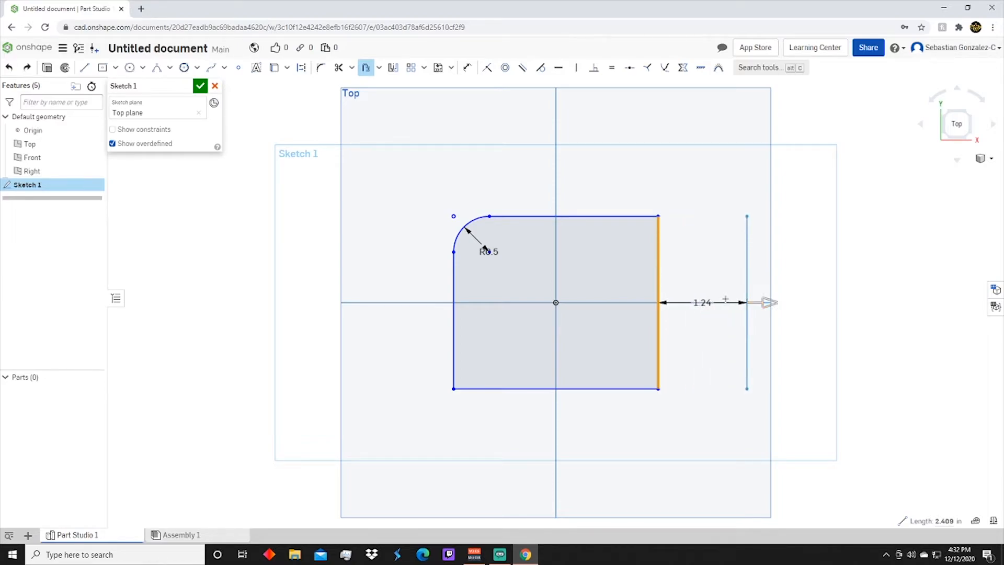
left_click(615, 242)
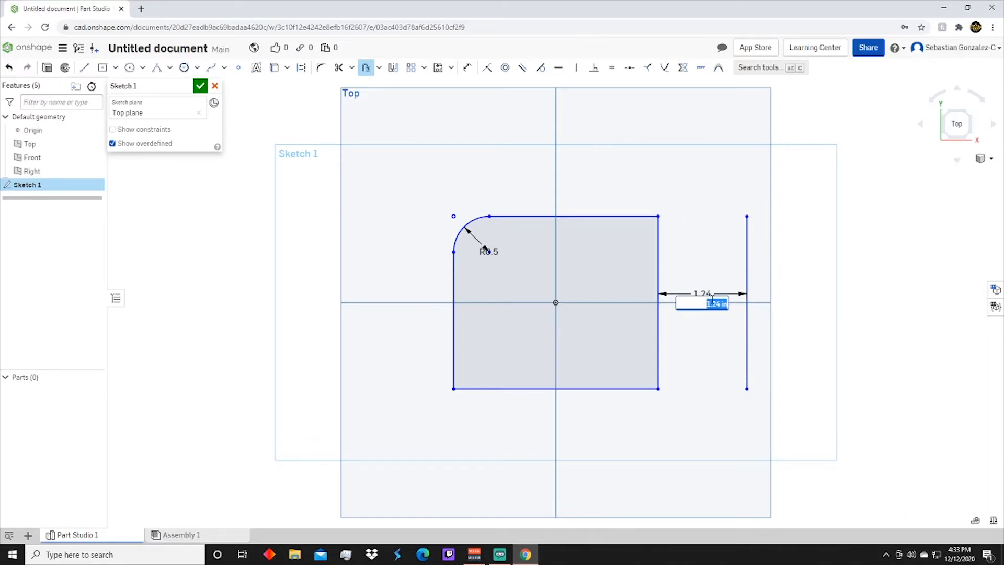
key("Return")
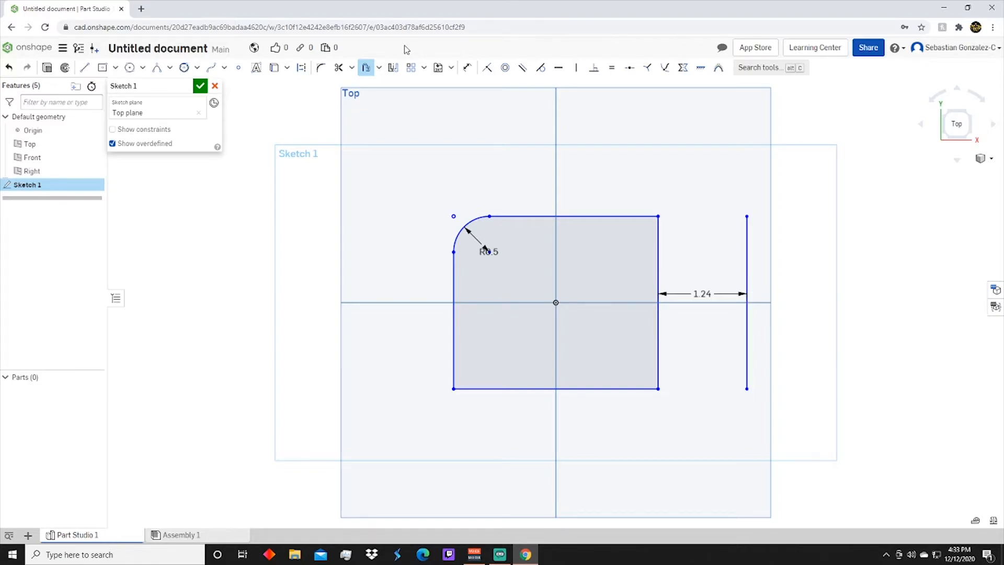
Mirror the rectangle's right, bottom and left edges and its fillet arc about the offset line
left_click(393, 69)
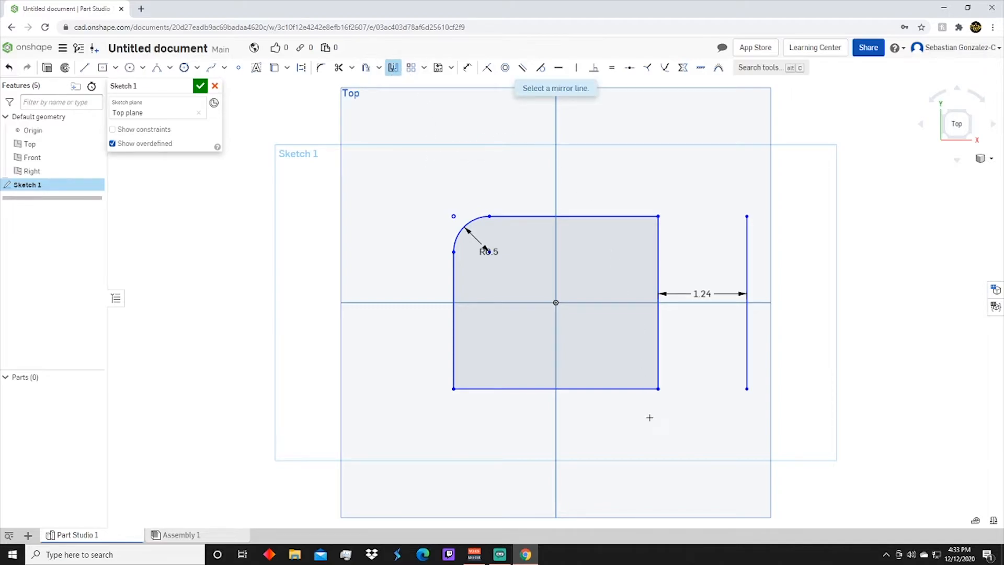
left_click(746, 332)
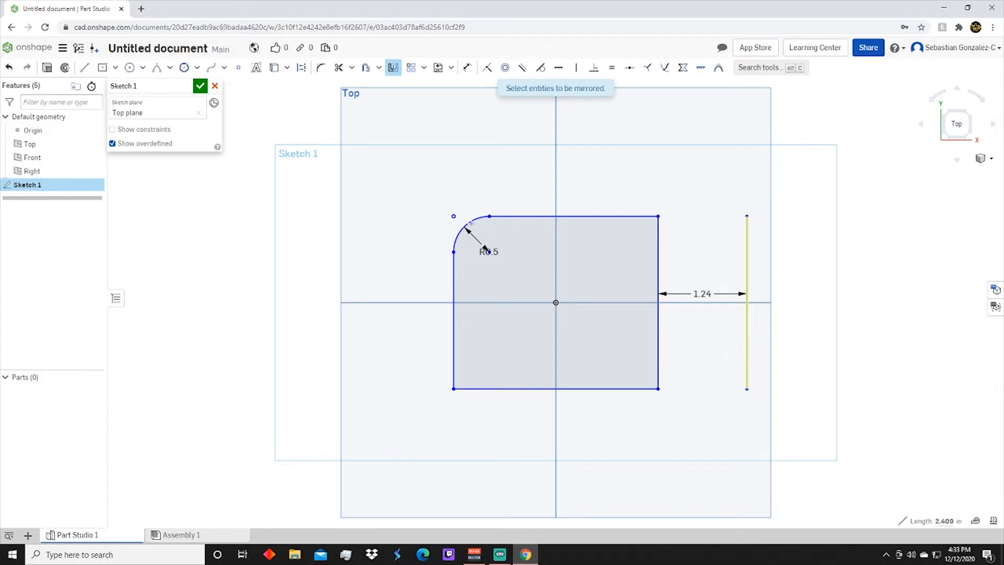
left_click(658, 340)
left_click(625, 389)
left_click(462, 236)
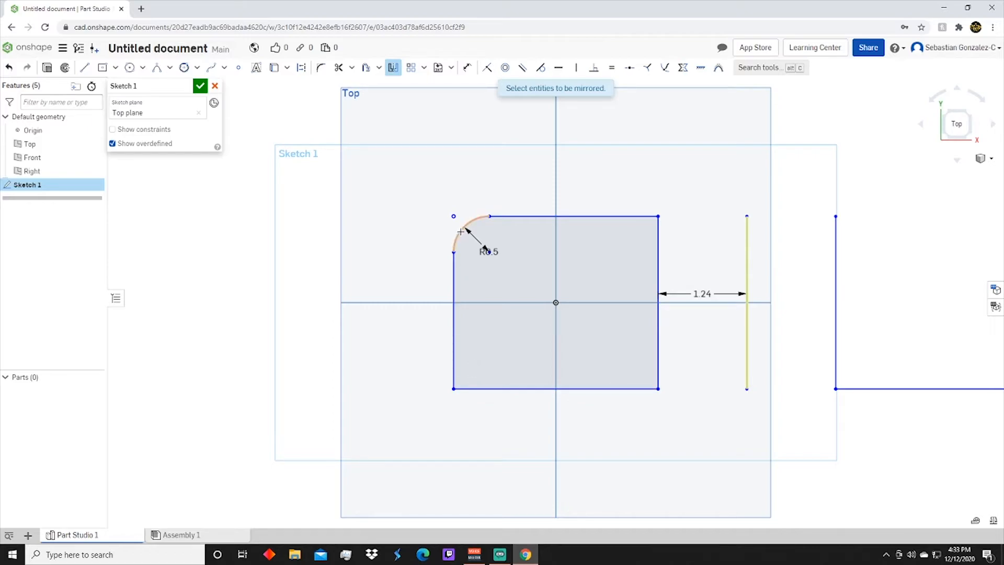
left_click(525, 216)
Dimension the length of the offset line to 5 in
middle_click_drag(751, 256, 541, 257)
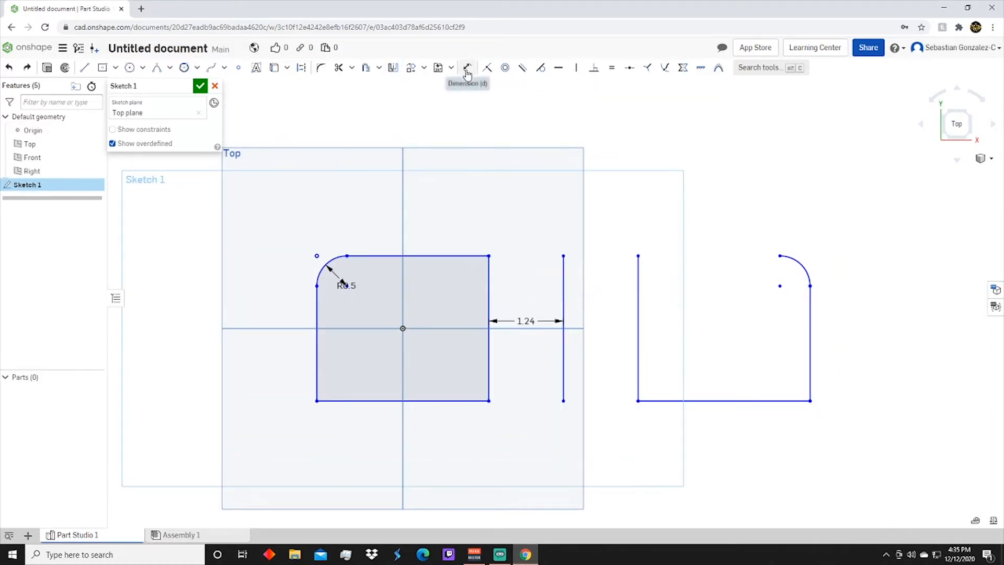
left_click(468, 69)
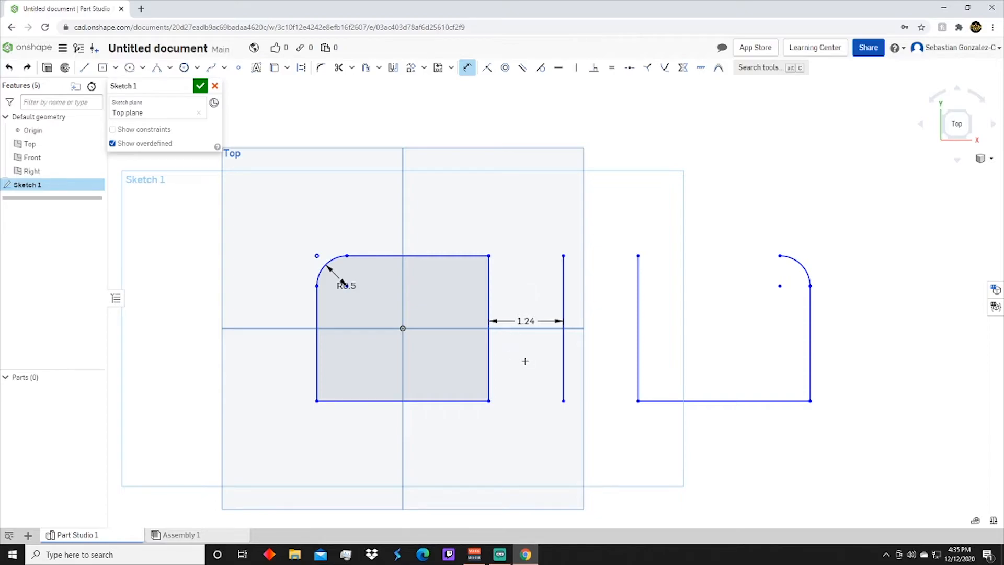
left_click(562, 352)
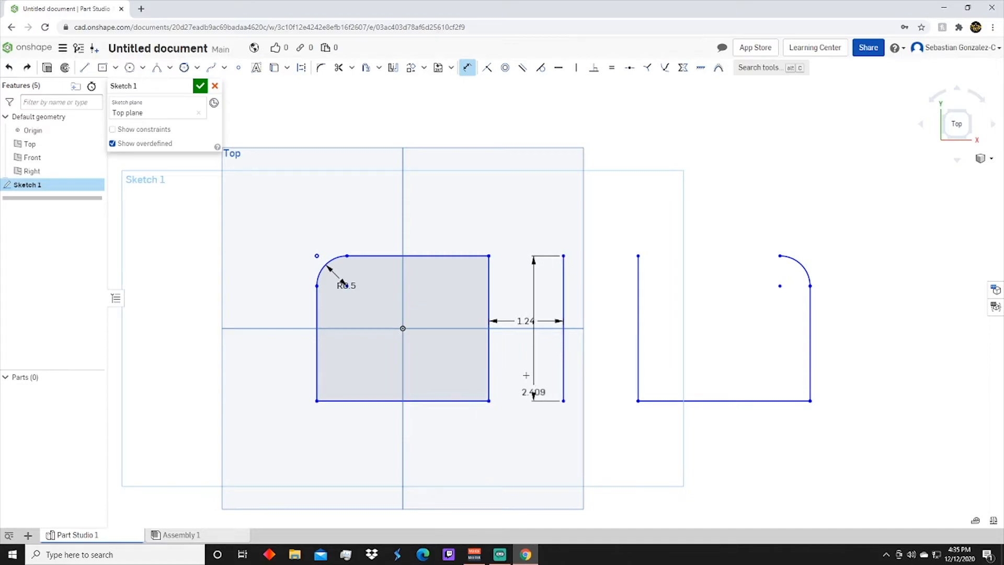
left_click(516, 358)
type("5")
key("Return")
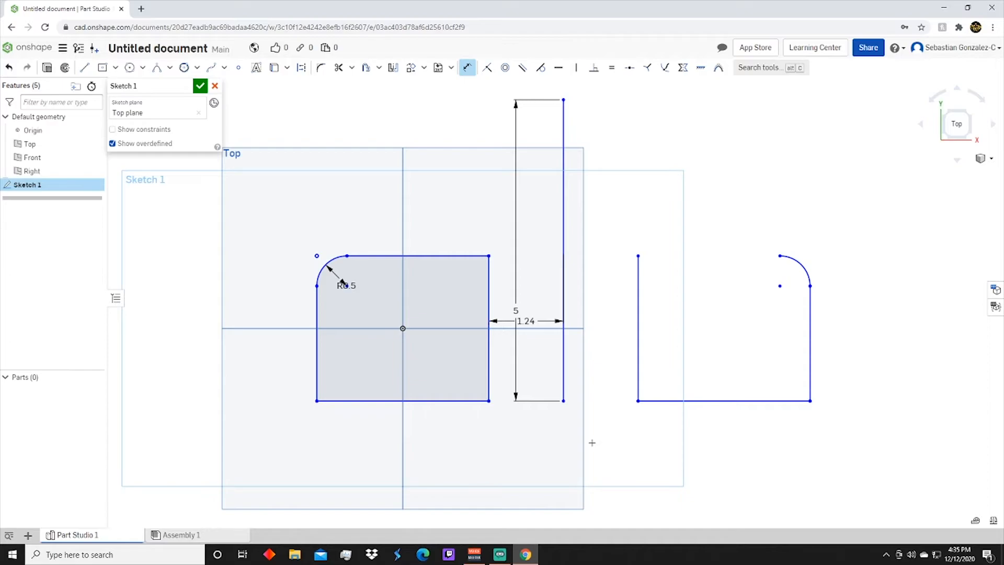
Sketch a center-point circle about 1.67 in in diameter above the rectangle's filleted corner
left_click(130, 68)
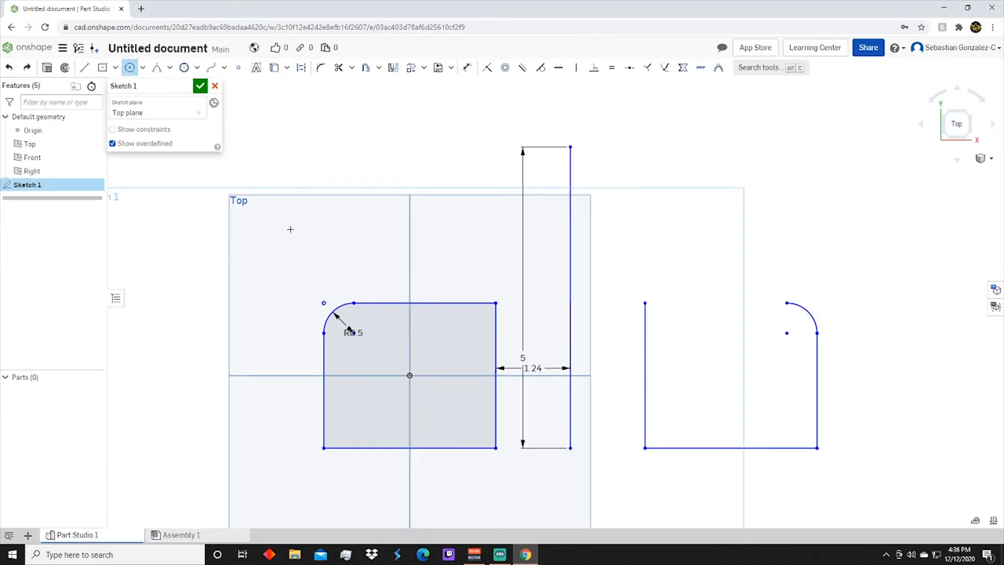
left_click(290, 229)
left_click(142, 72)
left_click(154, 101)
left_click_drag(320, 239, 356, 275)
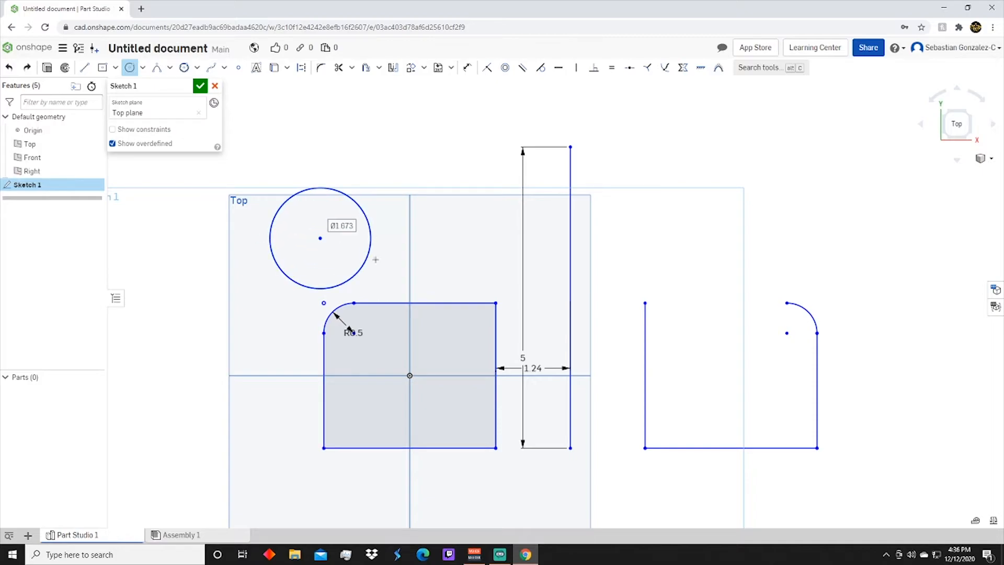
Dimension the circle's diameter to 5 in
key("d")
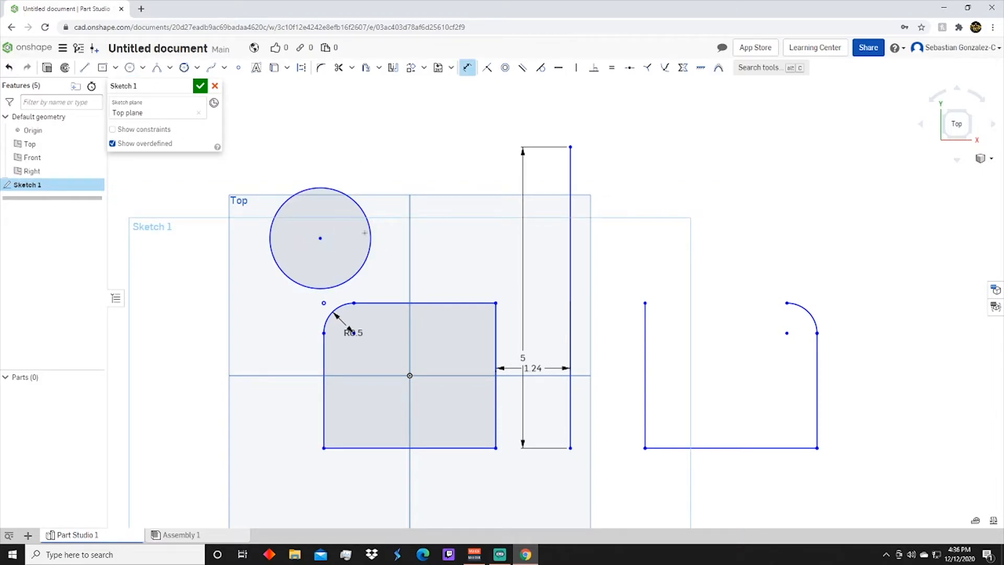
left_click(319, 238)
left_click(374, 235)
left_click(371, 233)
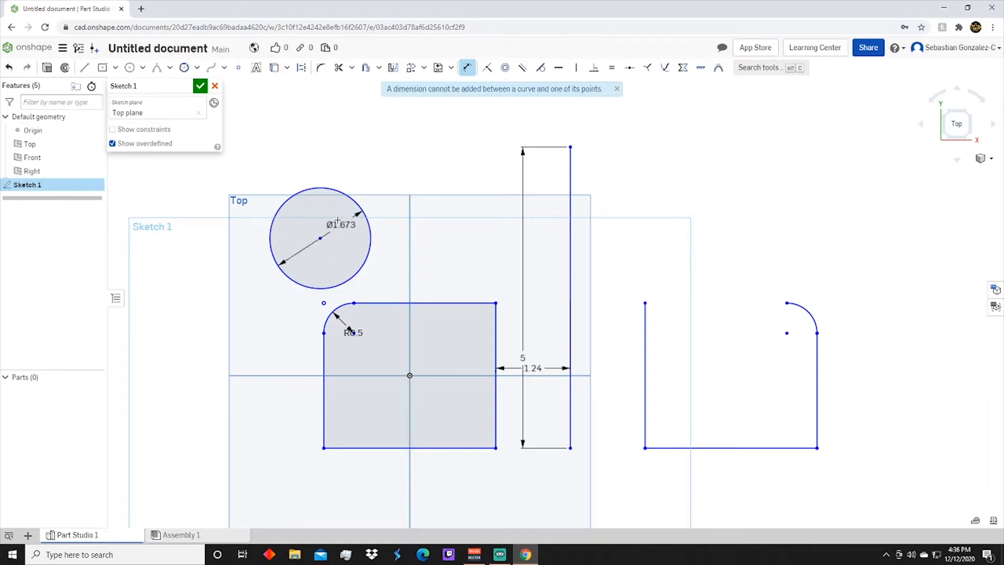
left_click(331, 230)
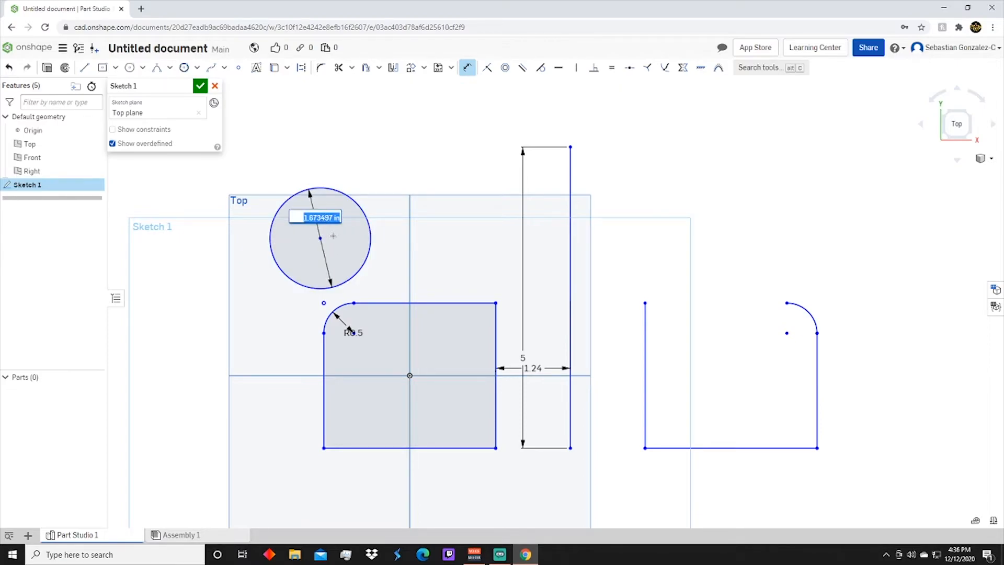
type("5")
key("Return")
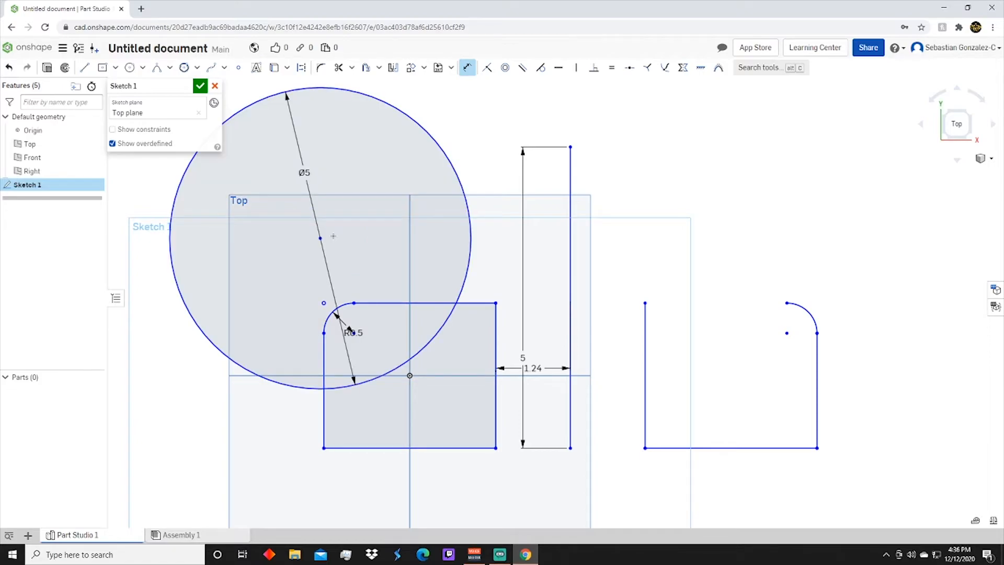
Undo the circle's 5 in diameter dimension and the circle itself
key("Escape")
key("ctrl+z")
key("ctrl+z")
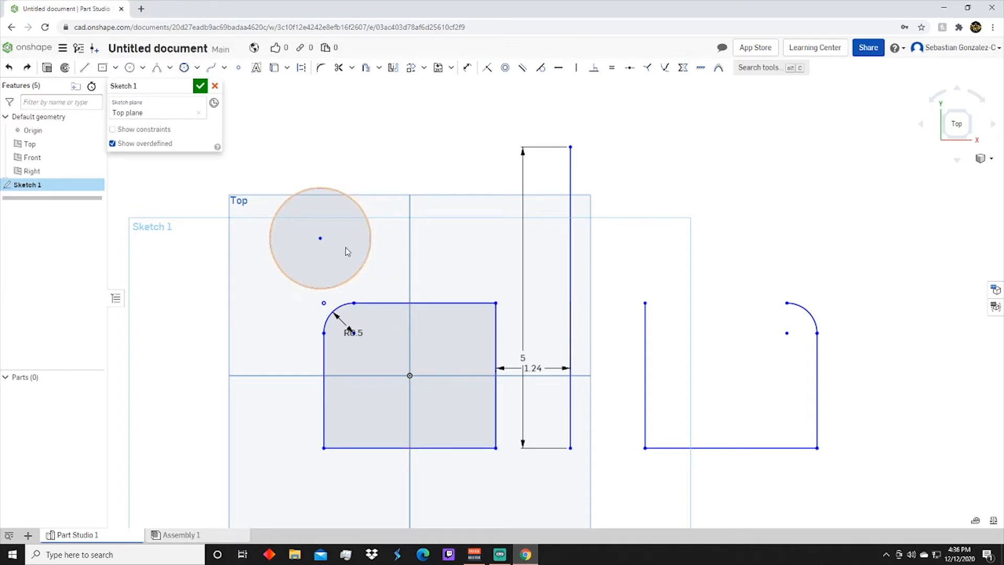
key("ctrl+z")
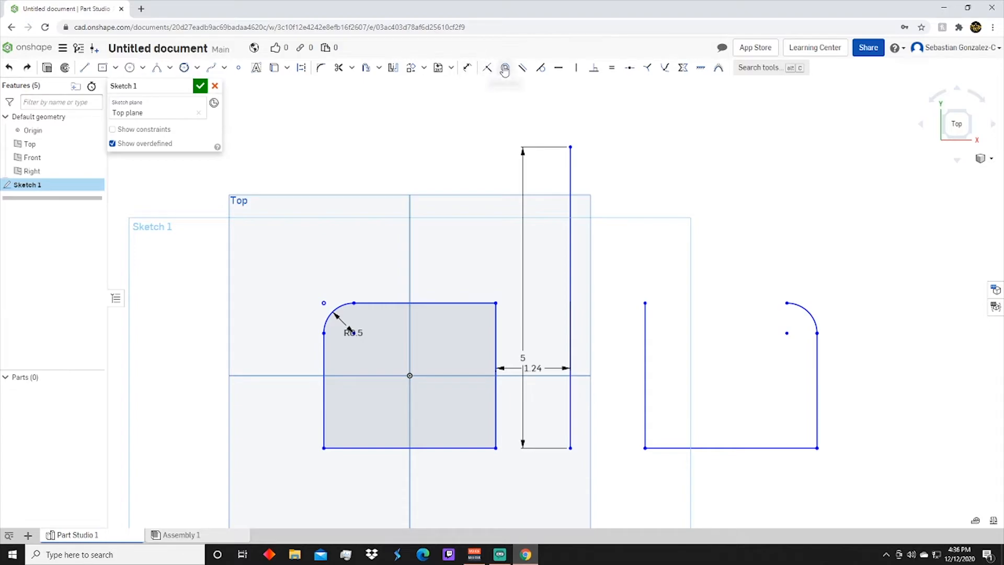
Sketch a large circle overlapping the rectangle's filleted corner and try a smaller off-center circle inside it
left_click(129, 67)
left_click(293, 221)
left_click(392, 168)
left_click(349, 193)
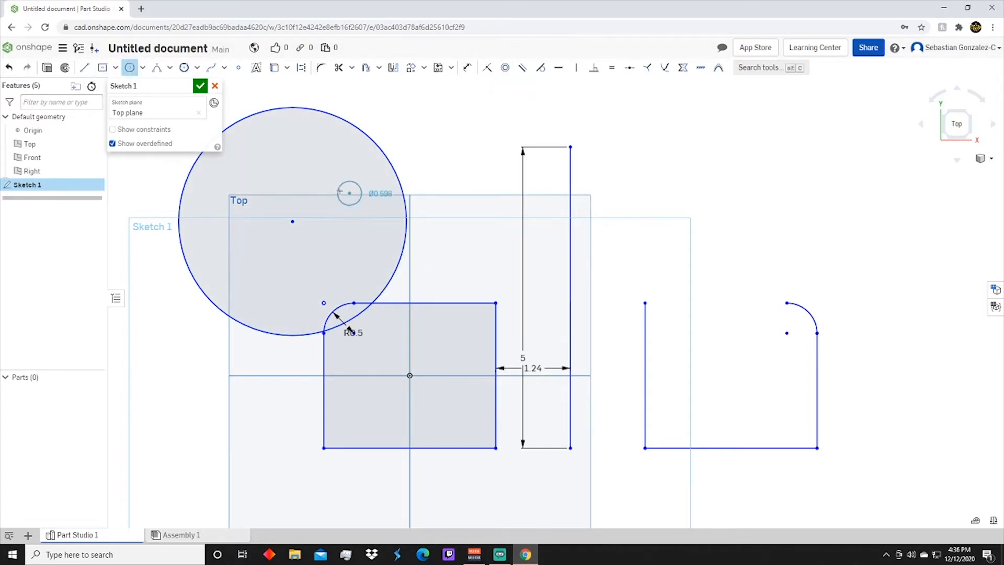
left_click(390, 192)
left_click(505, 67)
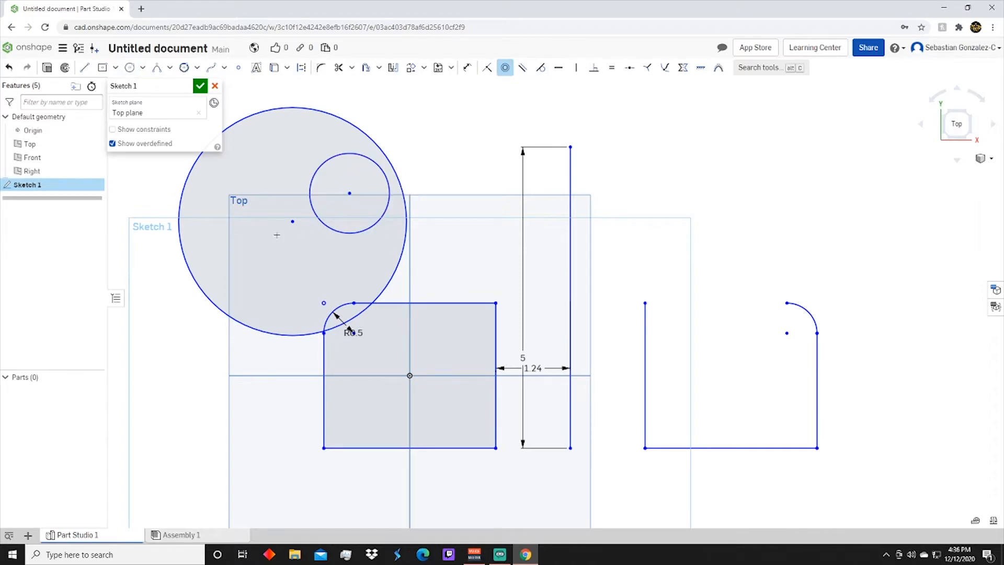
left_click(130, 67)
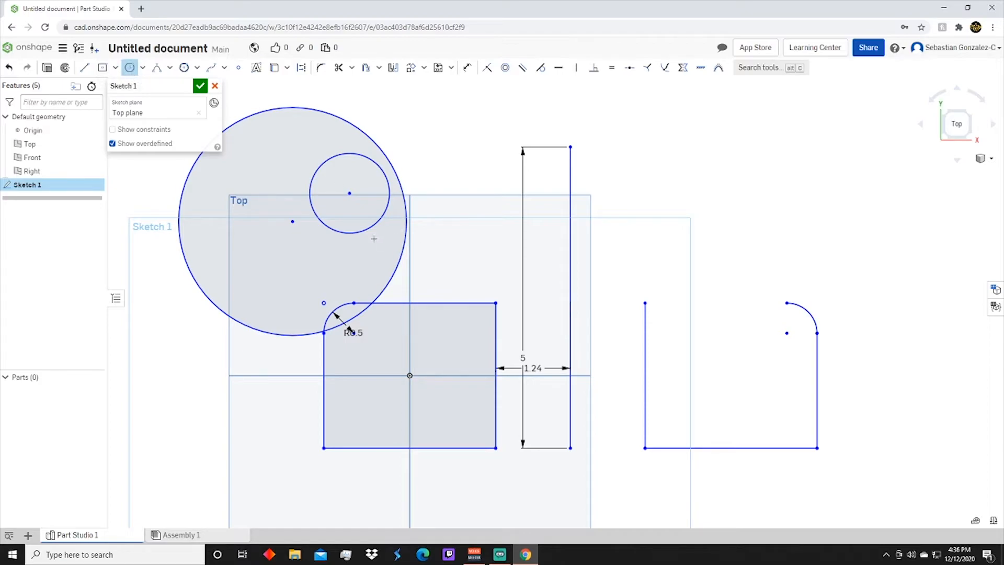
left_click(293, 221)
key("Escape")
left_click(505, 67)
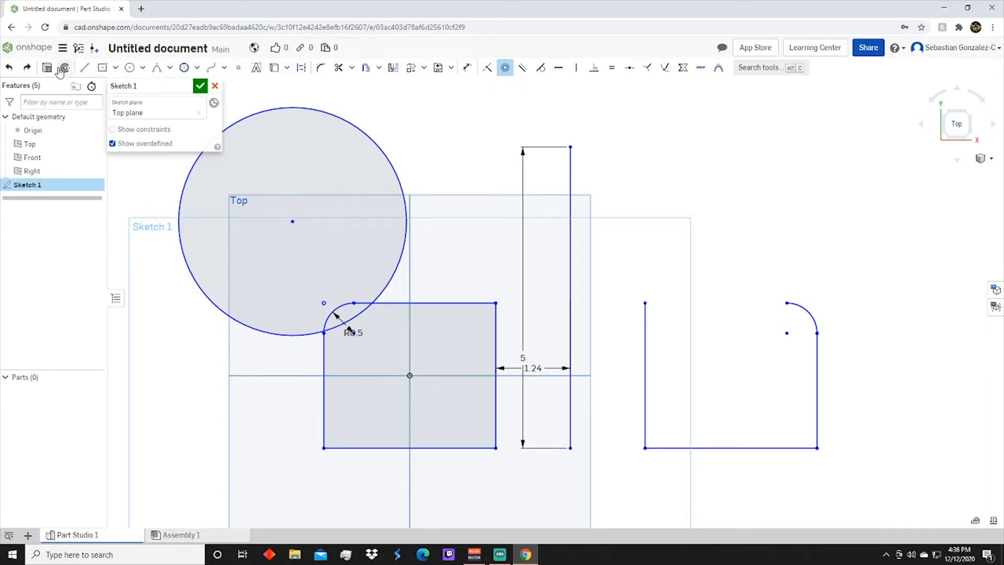
Sketch a circle about 0.67 in in diameter inside the large circle and make the two circles concentric
left_click(130, 67)
left_click(293, 148)
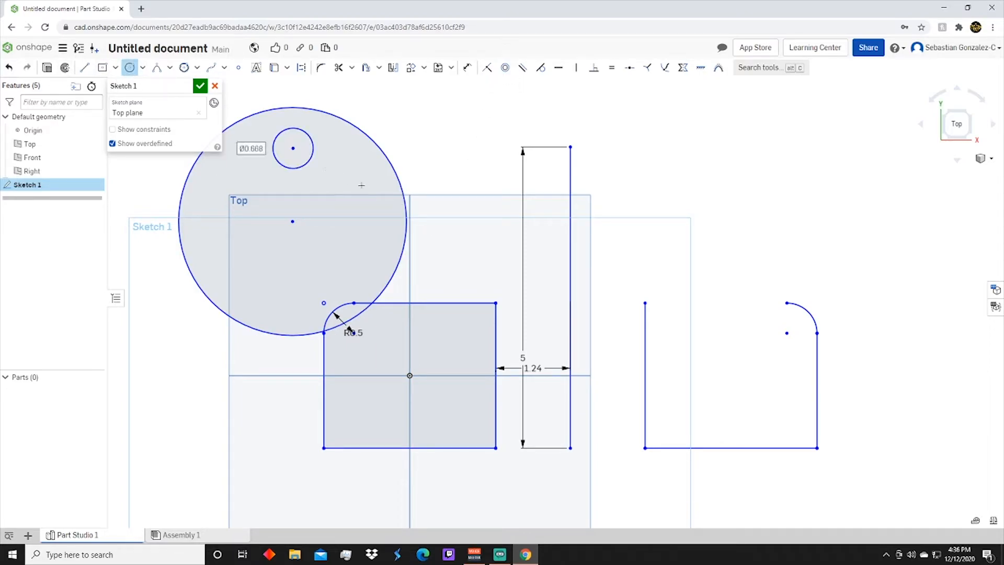
left_click(505, 67)
left_click(312, 148)
left_click(370, 145)
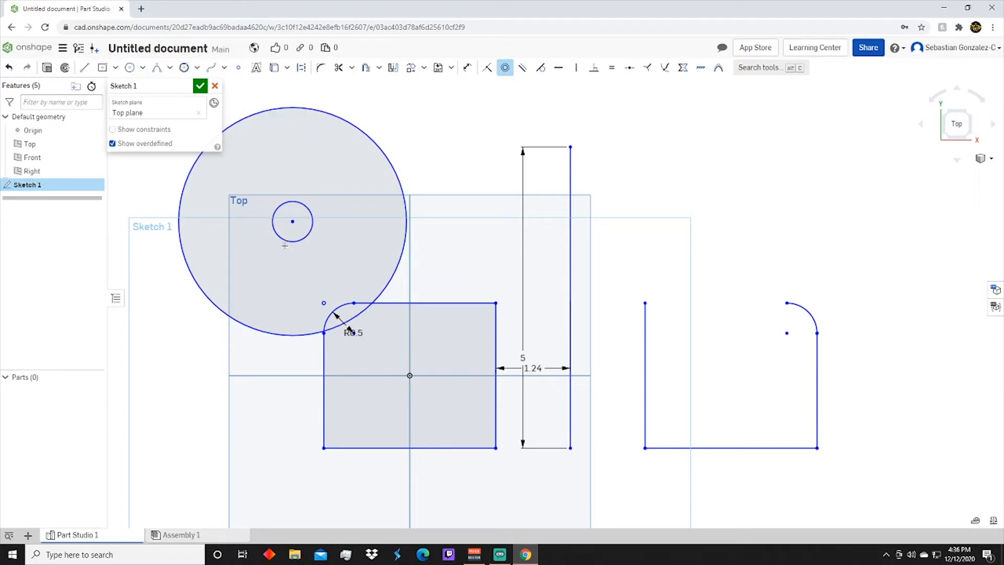
left_click(505, 67)
Try a 1 in blind extrude of the ring between the two concentric circles, then cancel it
left_click(254, 288)
mouse_move(340, 317)
right_mouse_down()
mouse_move(374, 327)
mouse_move(340, 319)
right_mouse_up()
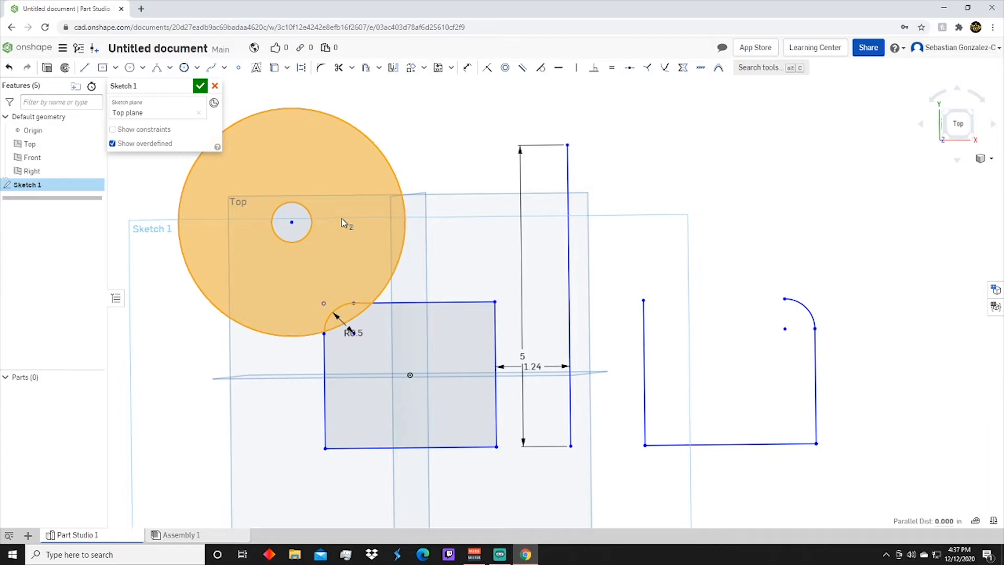
left_click(47, 68)
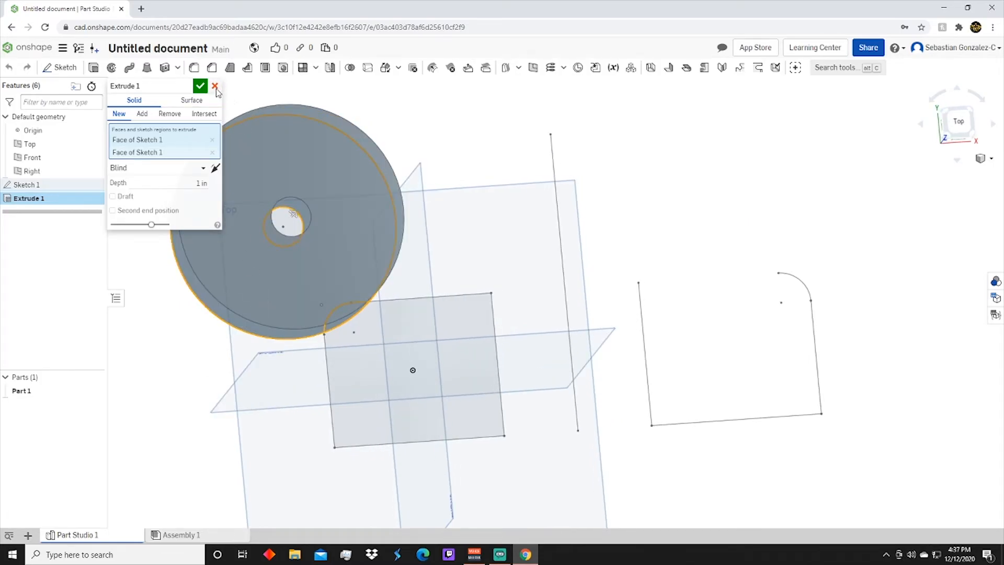
left_click(214, 86)
In Sketch 1, sketch two slanted lines near the origin, the upper one about 1.7 in long, and constrain them parallel
double_click(42, 185)
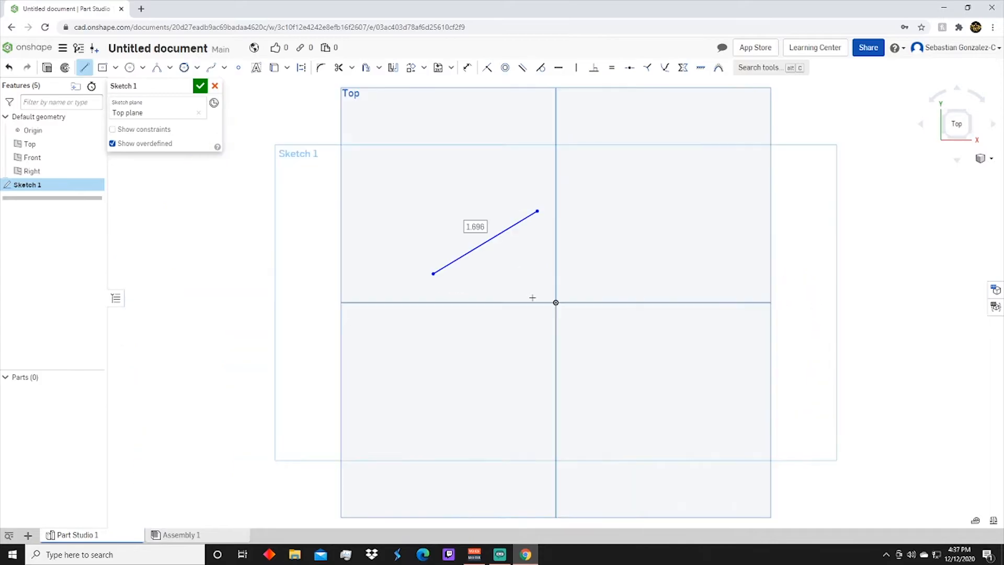
left_click_drag(466, 281, 560, 247)
left_click(522, 67)
left_click(498, 234)
left_click(513, 264)
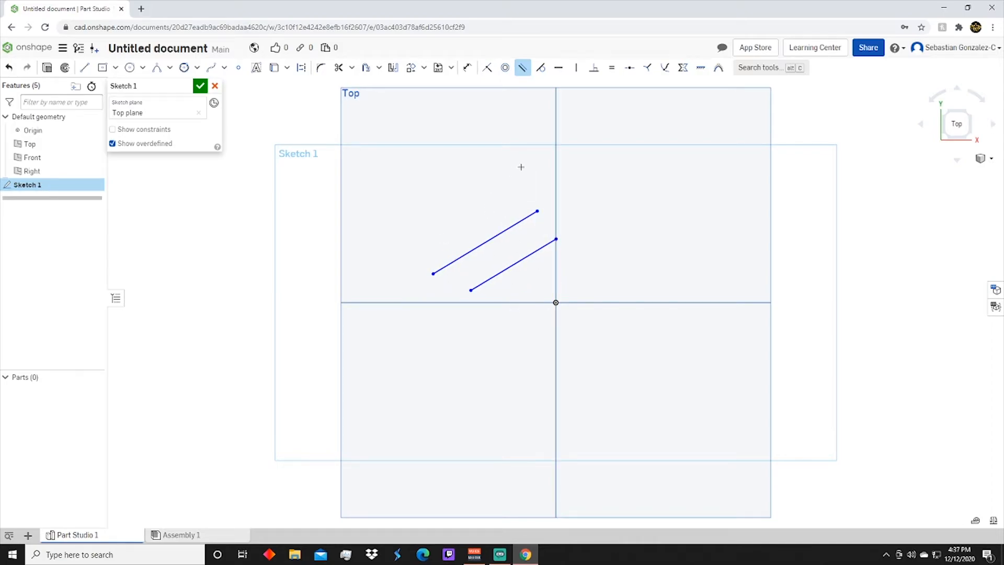
Constrain the two slanted lines to equal length
left_click(611, 68)
left_click(525, 256)
left_click(504, 231)
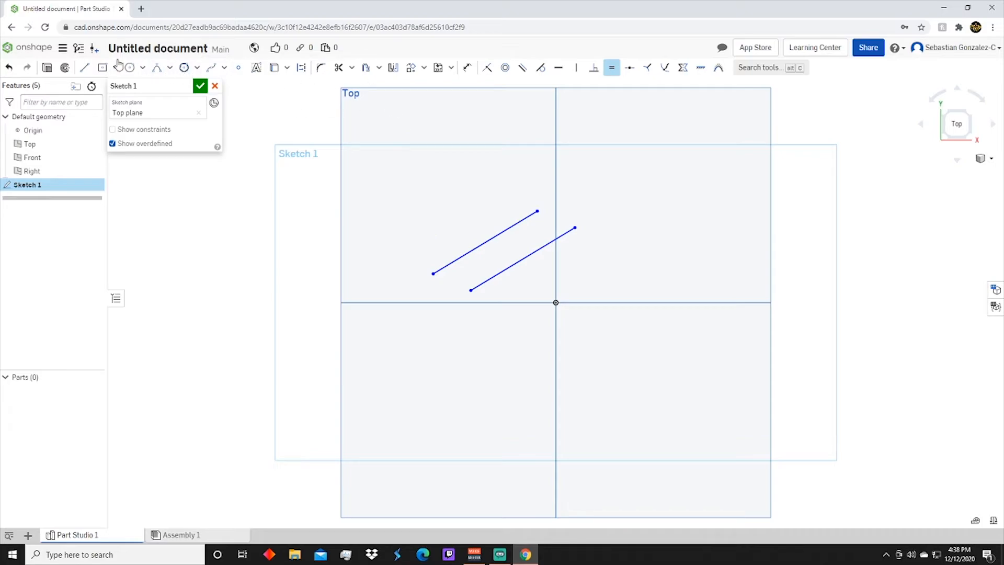
Dimension the length of the upper slanted line and add a driven length dimension to the lower one
left_click(467, 67)
left_click(491, 239)
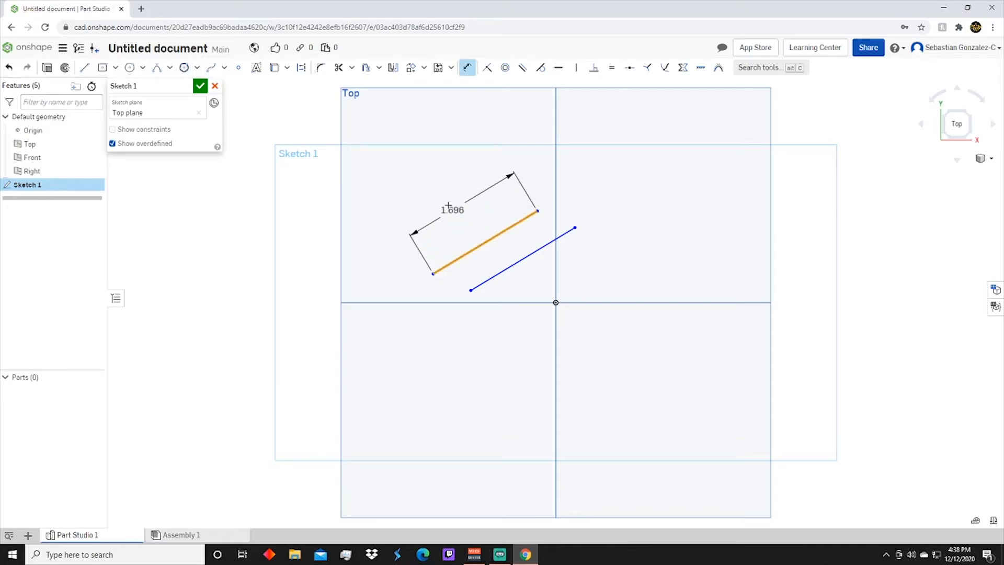
left_click(449, 205)
key("Return")
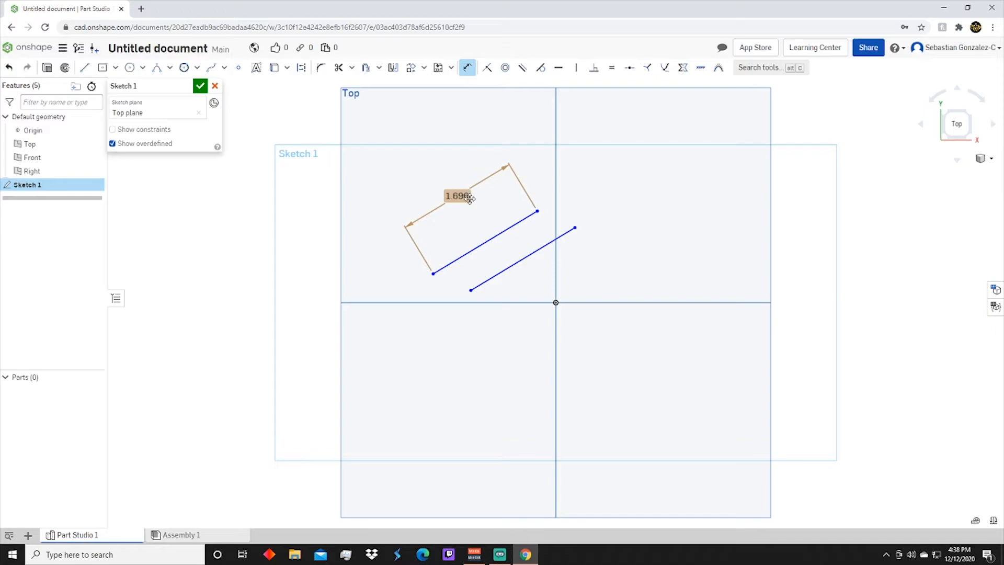
left_click(531, 255)
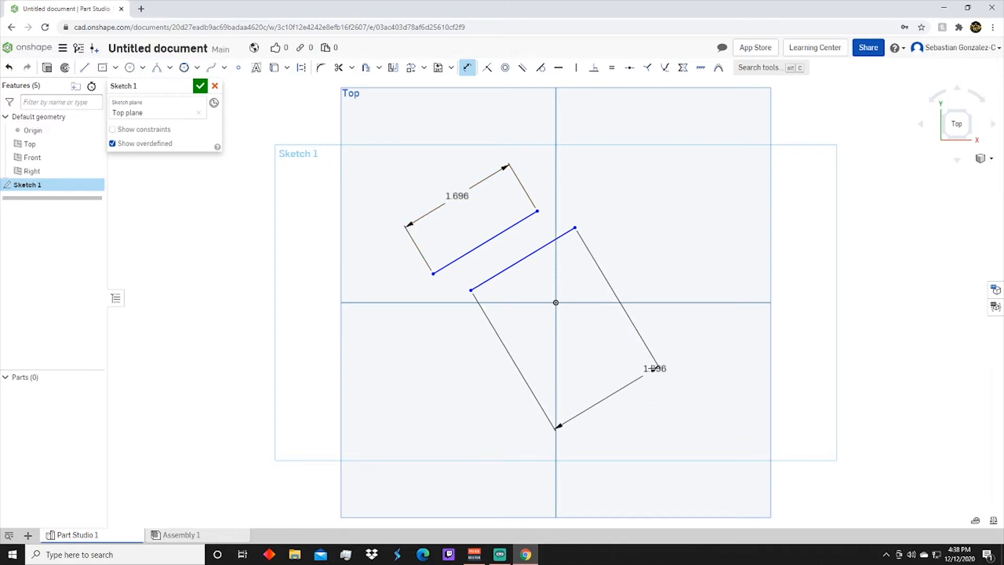
left_click(669, 395)
key("Return")
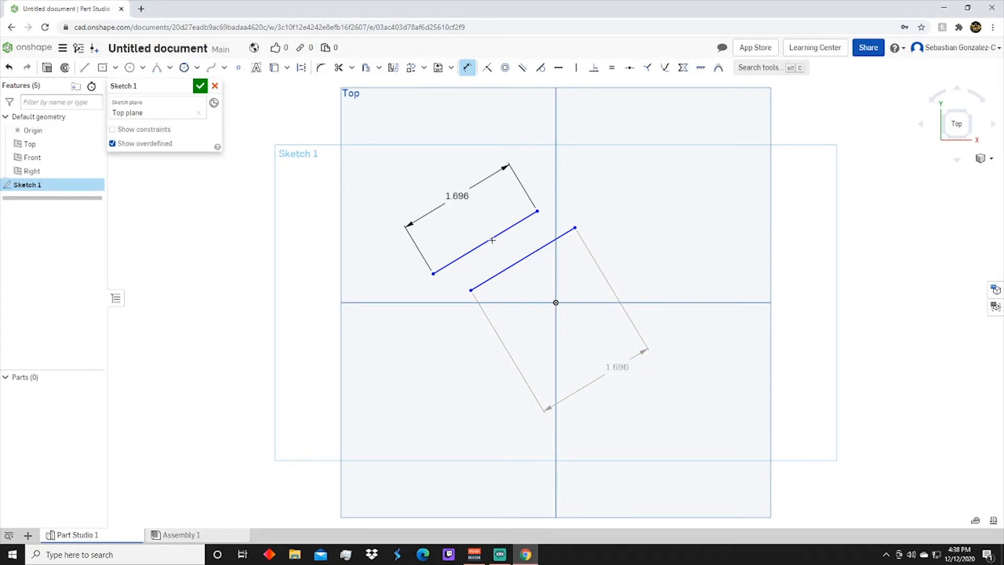
Set the upper line's length to 2 in, then change it to 3 in
double_click(468, 196)
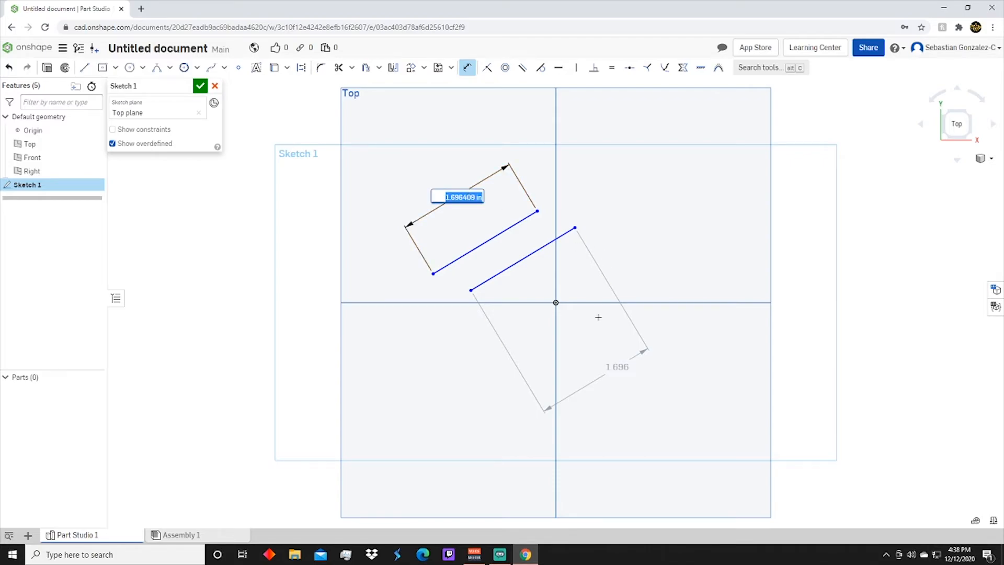
type("2")
key("Return")
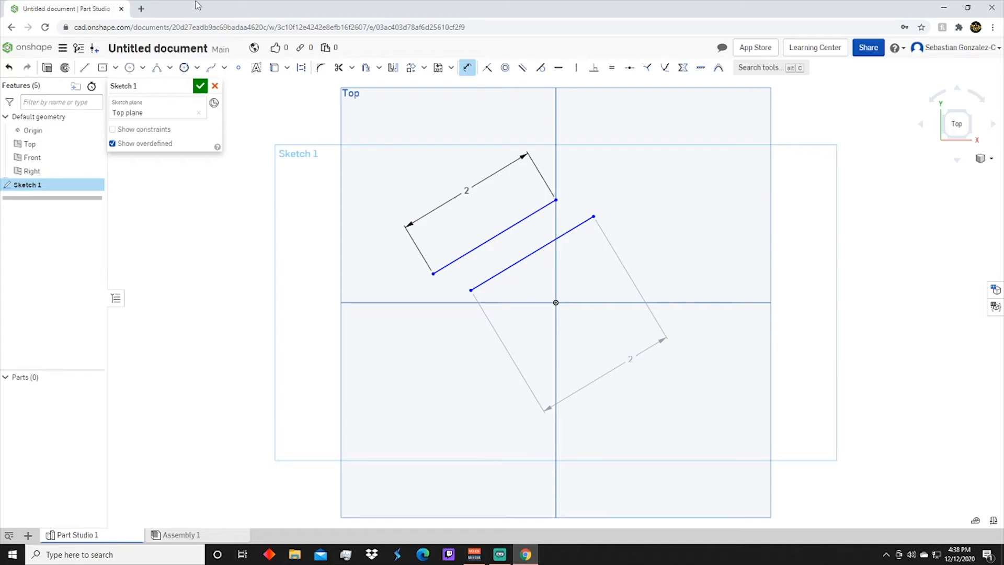
double_click(466, 189)
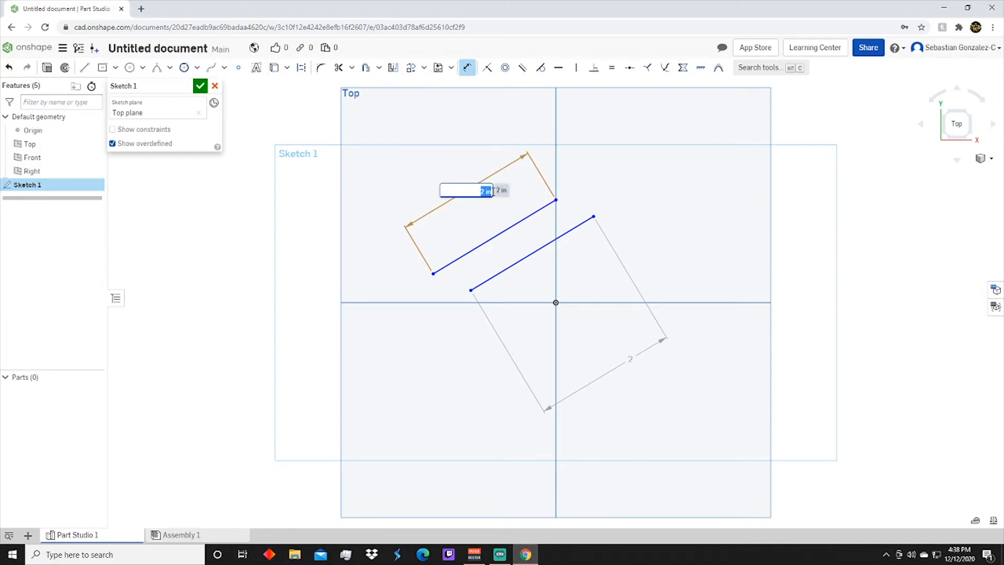
type("3")
key("Return")
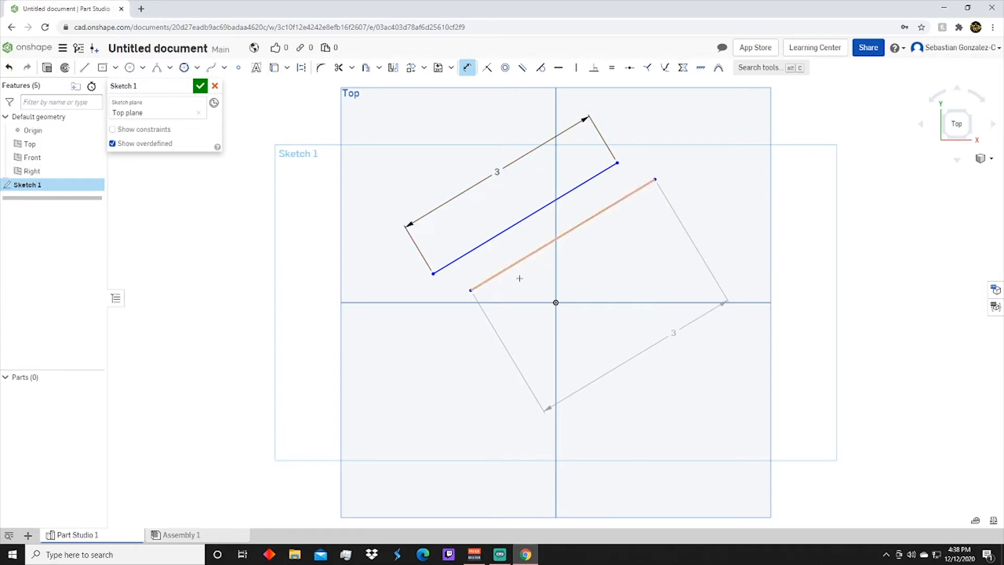
Undo the length changes, the dimensions and both slanted lines until the sketch is empty
key("Escape")
key("ctrl+z")
key("ctrl+z")
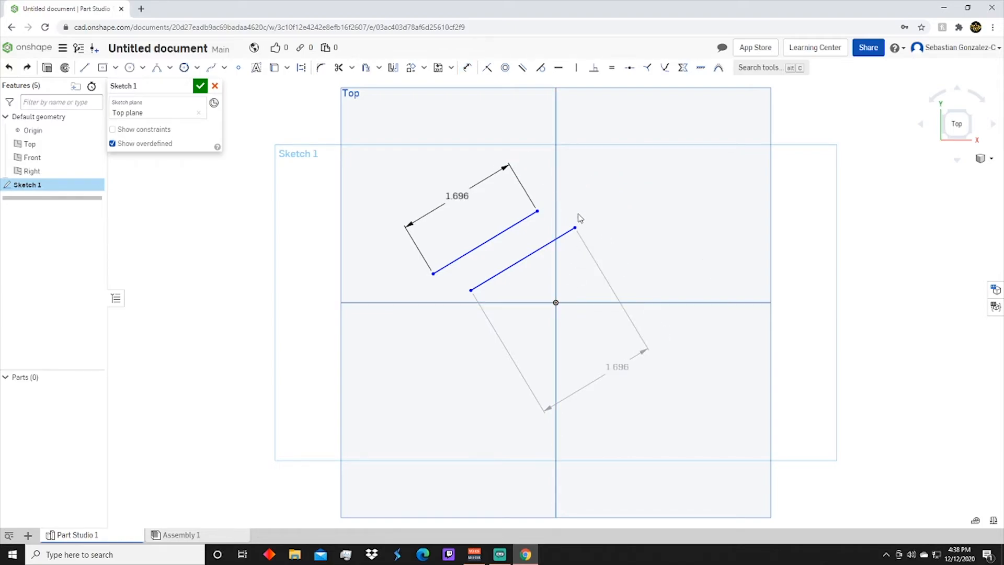
key("ctrl+z")
key("ctrl+z")
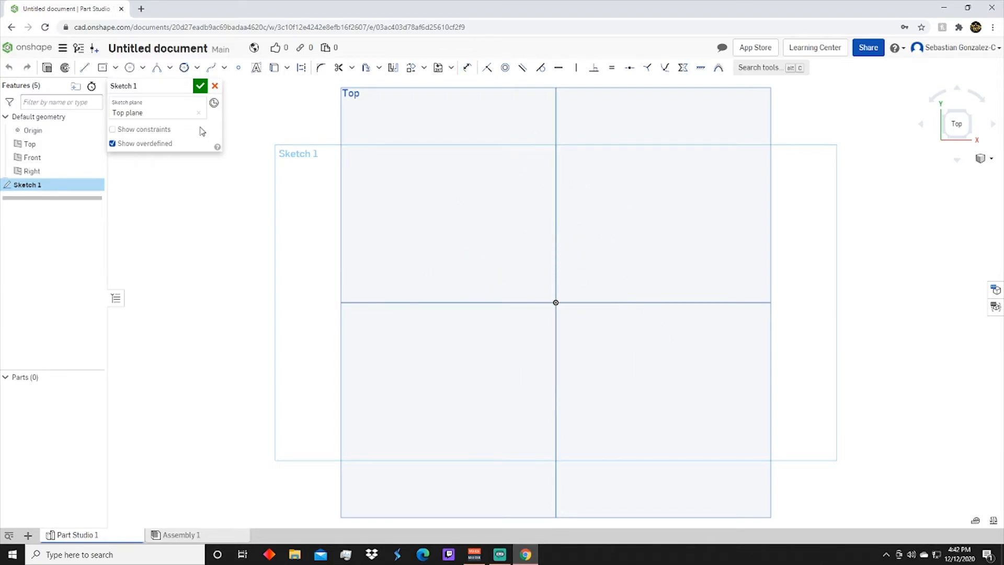
Sketch a center-point rectangle on the origin, about 2.94 in wide and 2.51 in high
left_click(103, 67)
left_click(556, 303)
left_click(661, 213)
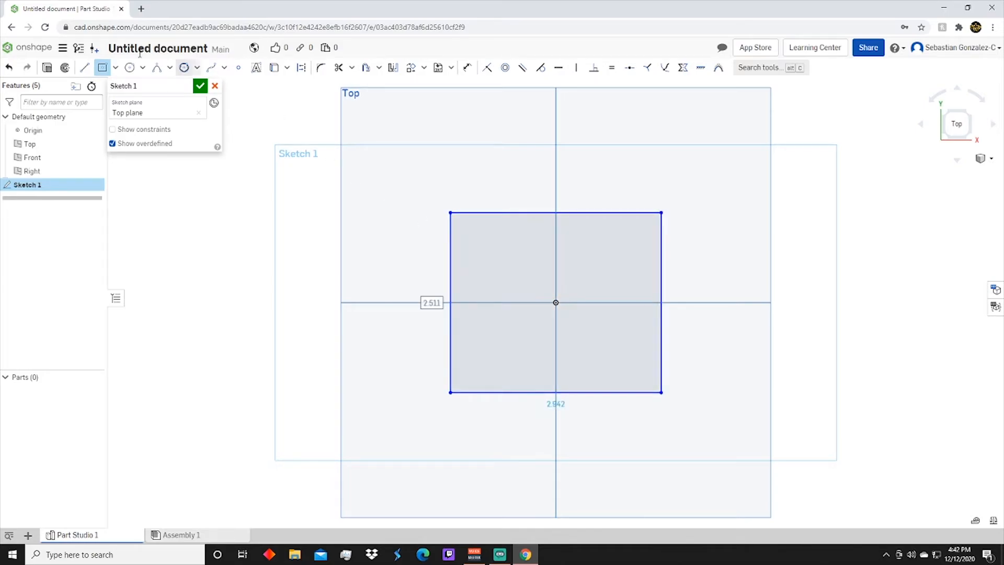
Extrude the rectangle symmetrically as a new solid with a depth of 2.5 in
left_click(47, 67)
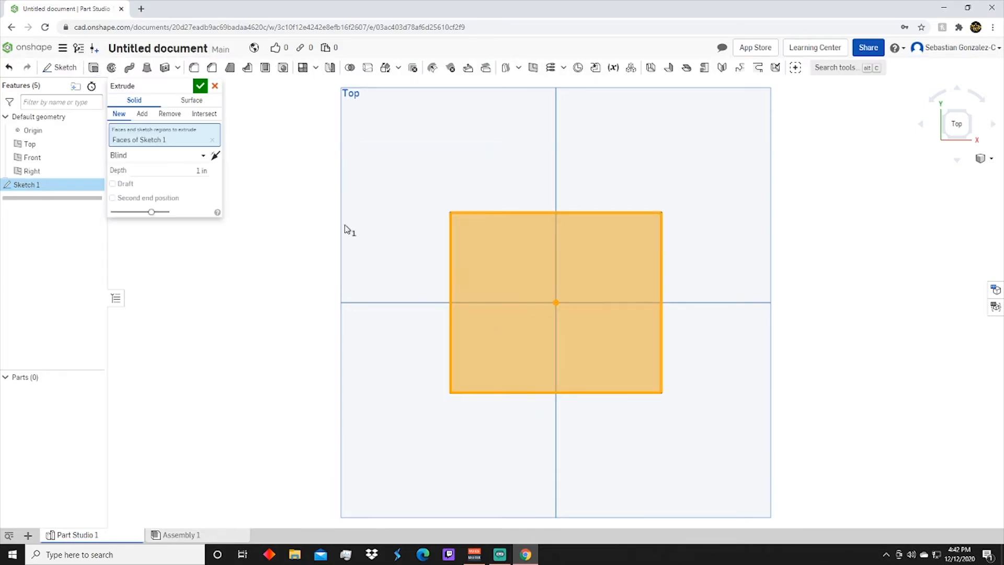
left_click(161, 157)
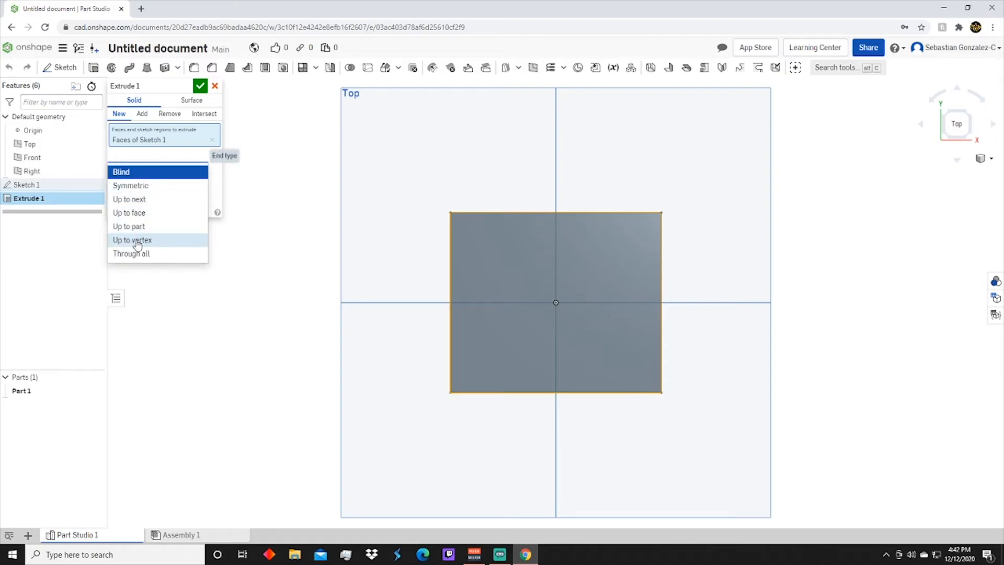
left_click(135, 186)
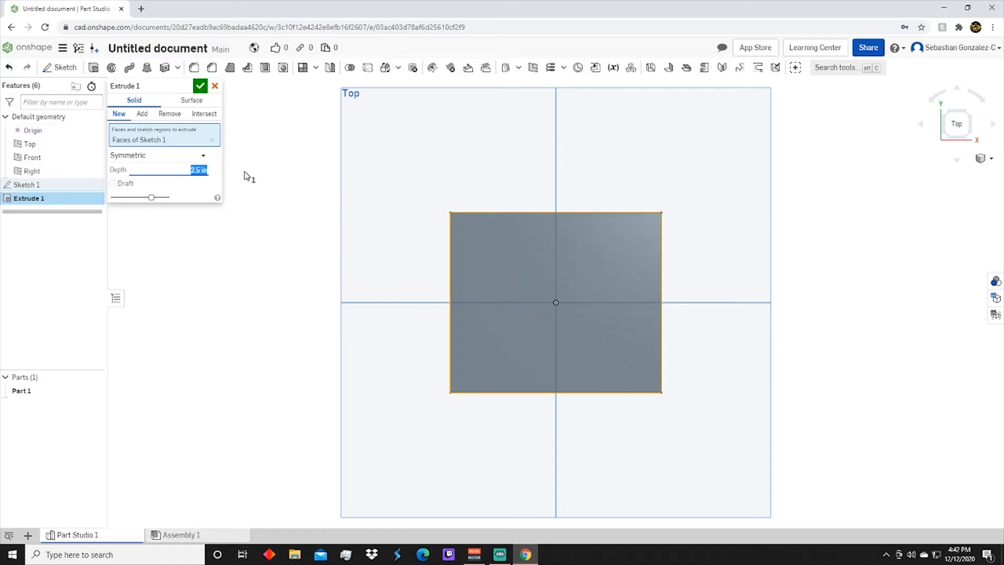
right_click_drag(327, 367, 332, 311)
left_click(199, 86)
right_click_drag(538, 421, 528, 422)
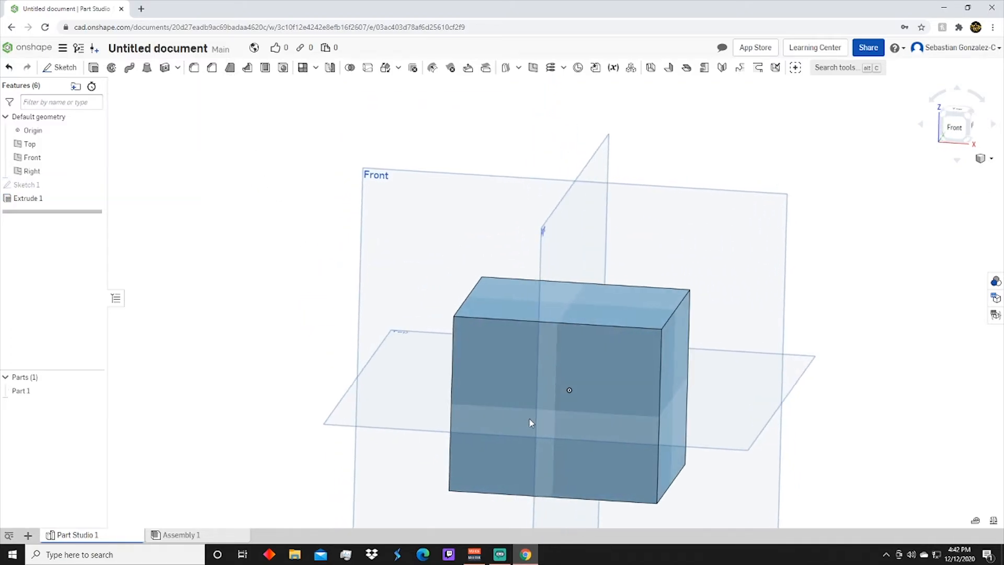
Start a circular fillet on the block's four front-to-back edges and set its radius to 0.362 in
left_click(193, 69)
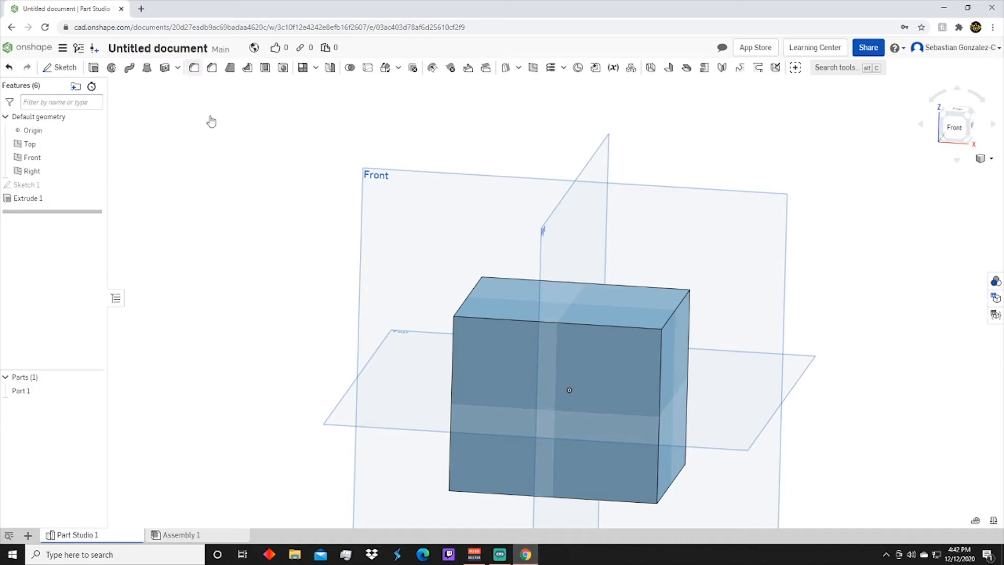
right_click_drag(582, 359, 595, 378)
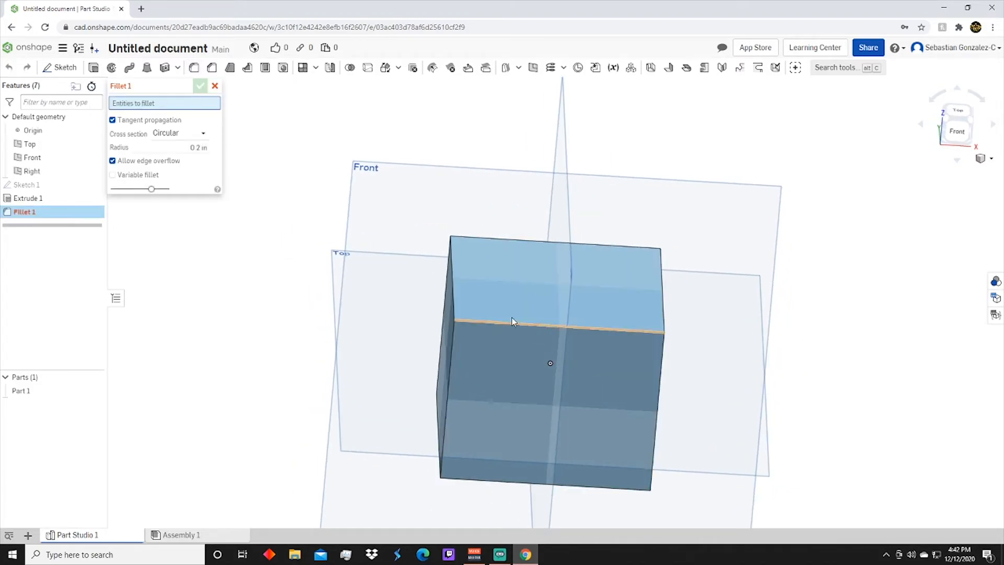
left_click(454, 306)
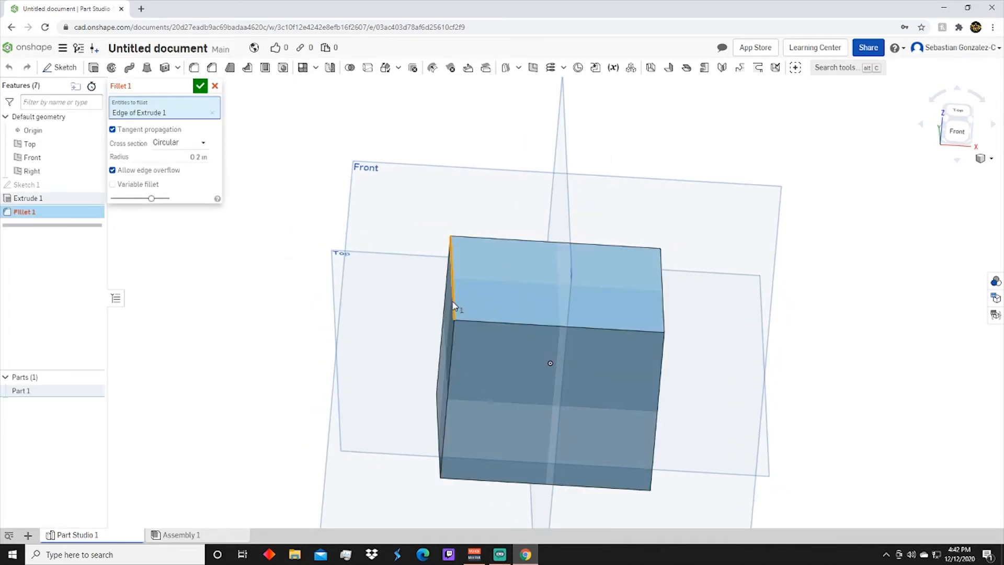
right_click_drag(537, 323, 566, 340)
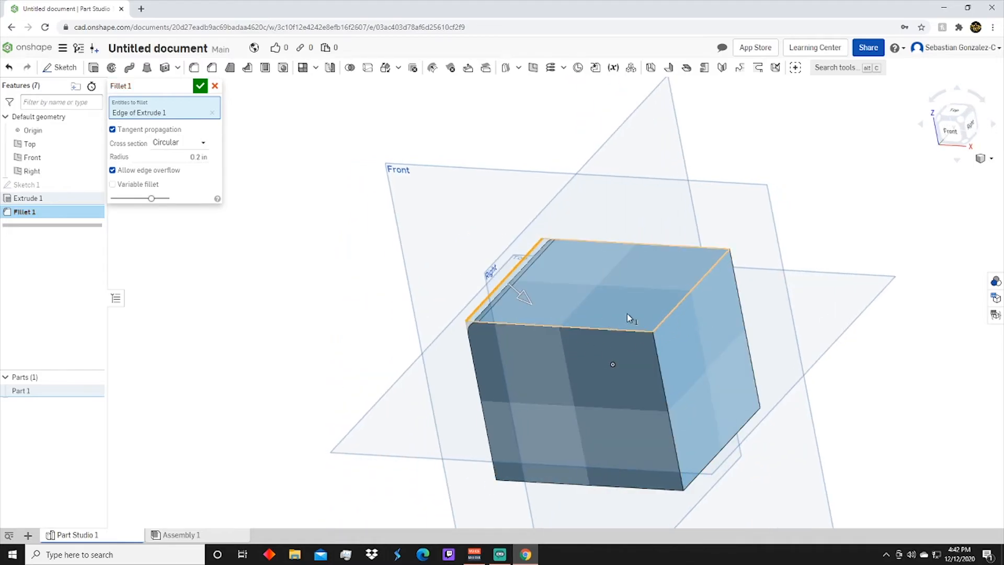
left_click(660, 324)
right_click_drag(638, 346, 691, 530)
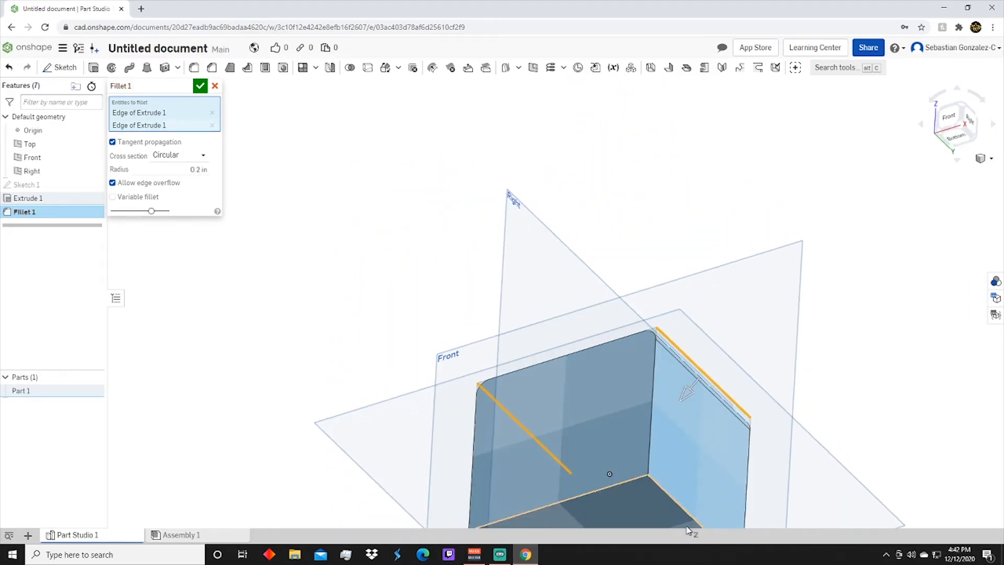
left_click(665, 493)
right_click_drag(665, 493, 560, 460)
left_click(490, 524)
left_click_drag(484, 514, 469, 499)
Set the fillet's cross section to Conic and examine a rounded corner from the front
left_click(178, 173)
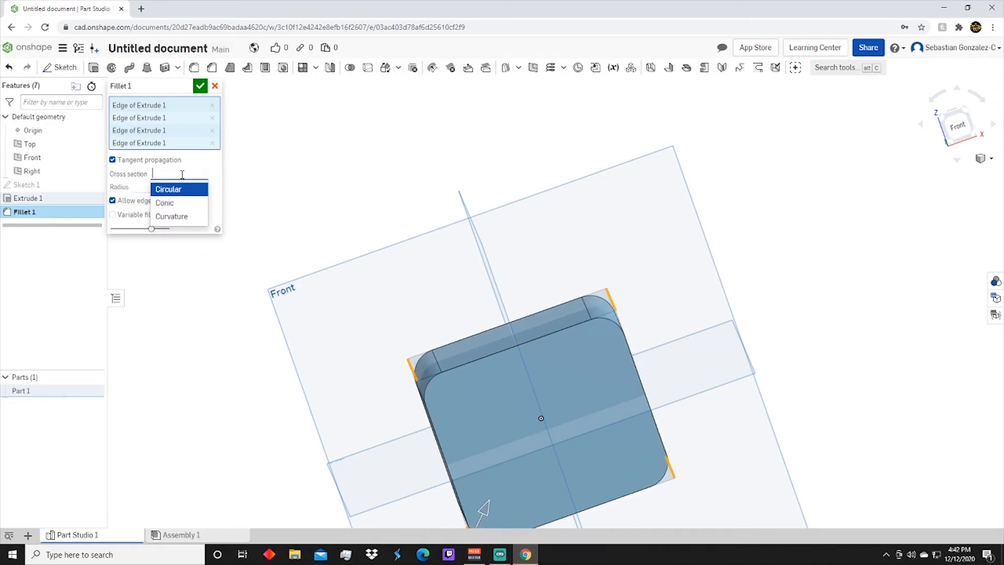
left_click(170, 203)
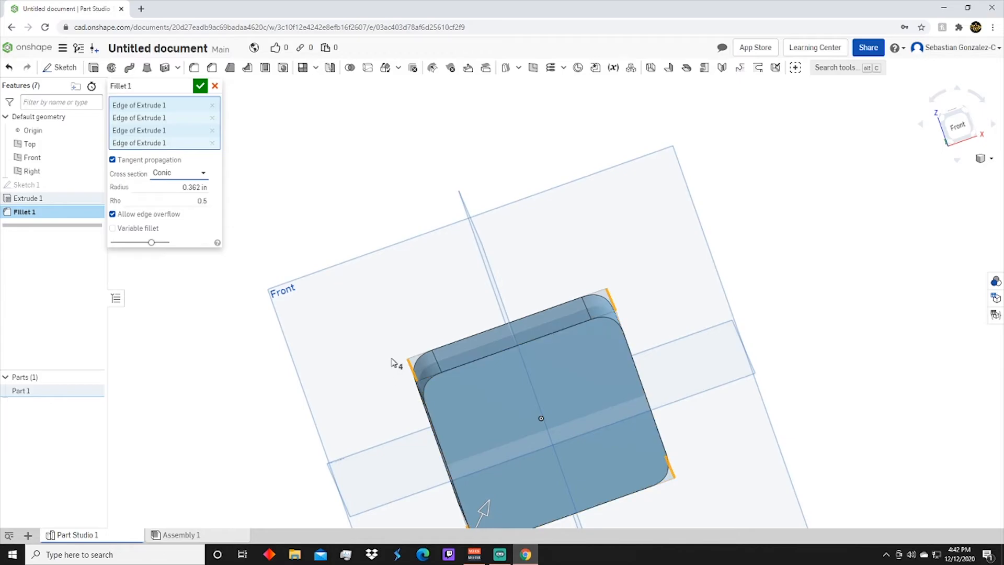
right_click_drag(441, 402, 446, 388)
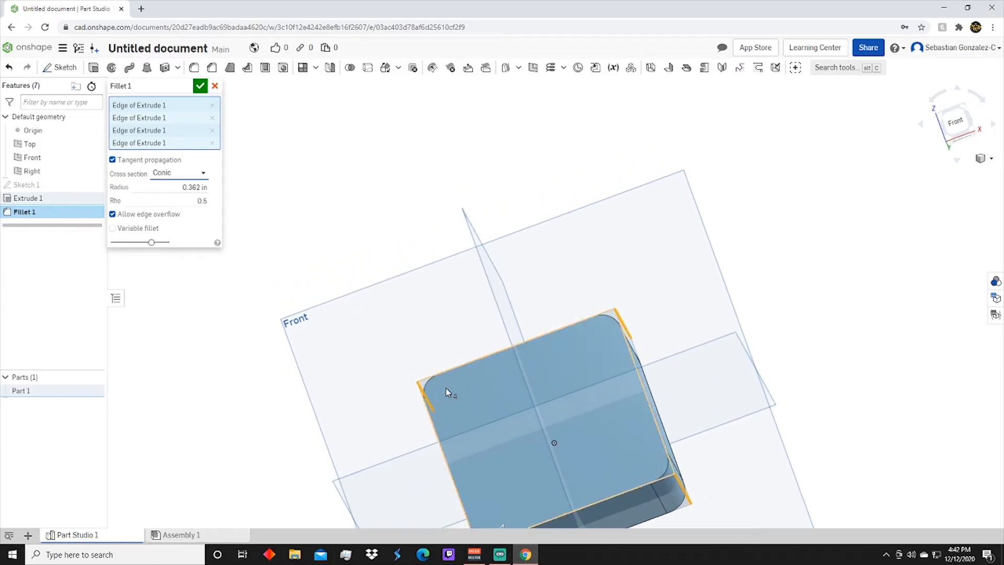
left_click(956, 124)
scroll(665, 208, "up", 6)
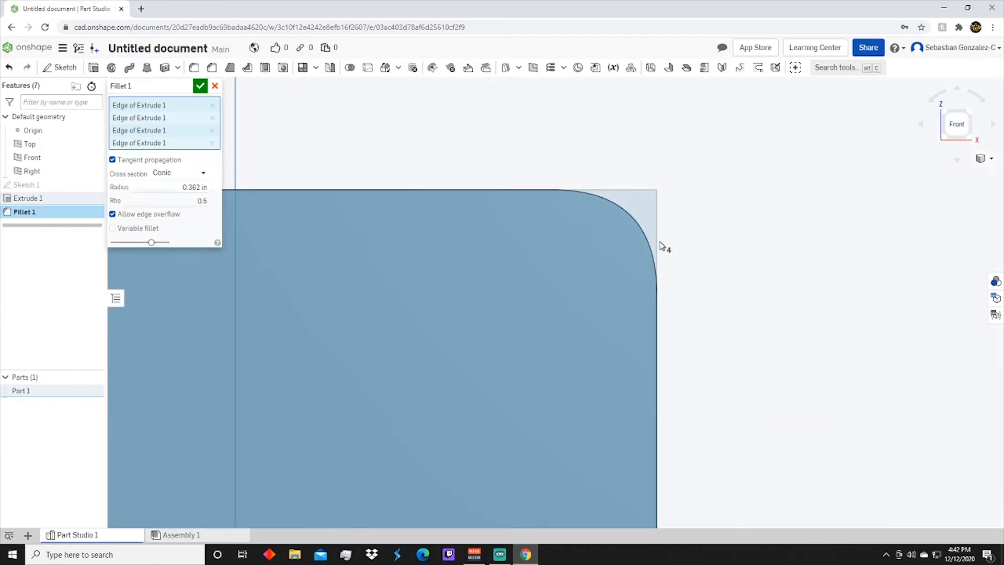
Compare the fillet's Circular, Conic and Curvature cross sections at the corner and discard the fillet
left_click(171, 177)
left_click(172, 192)
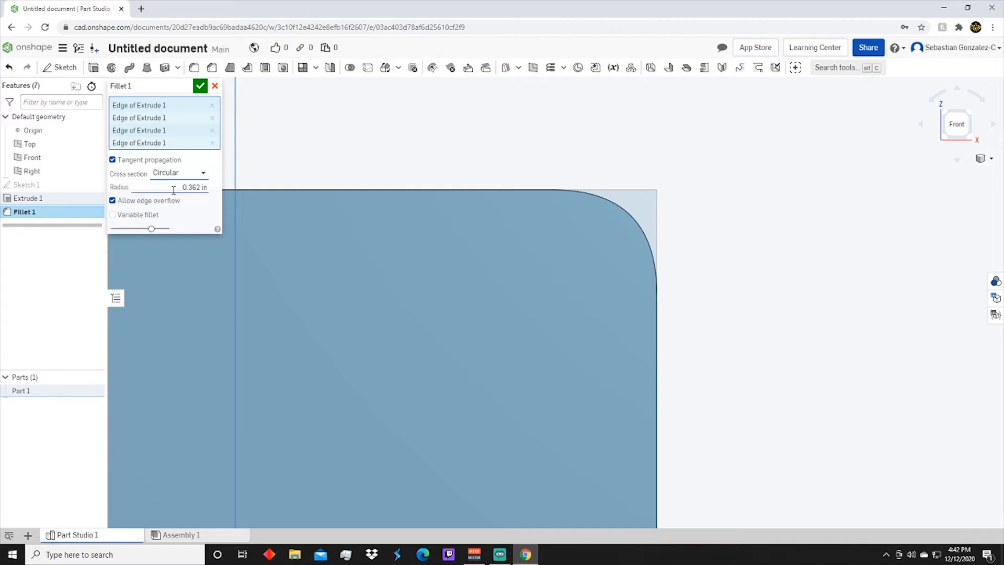
left_click(180, 177)
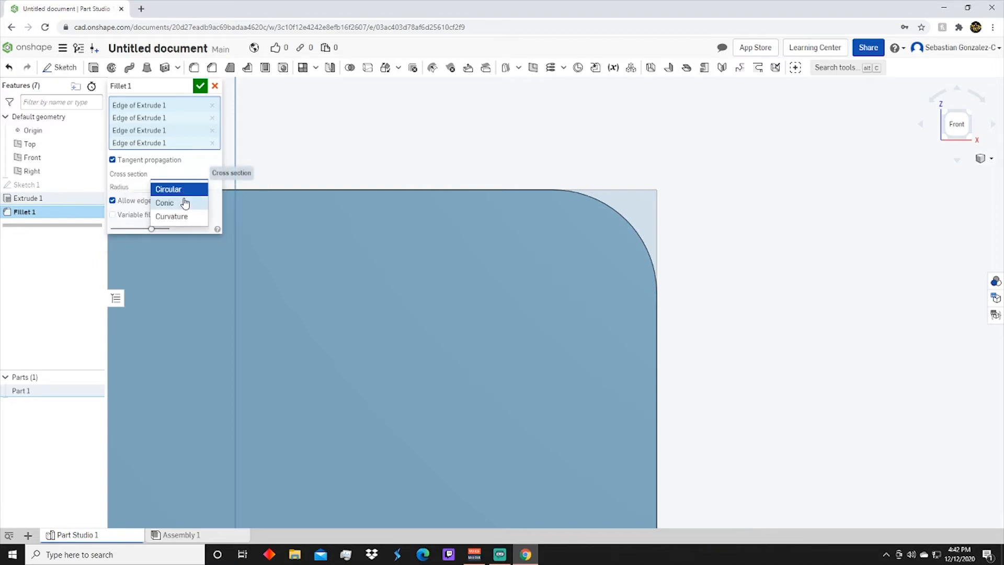
left_click(184, 202)
left_click(180, 175)
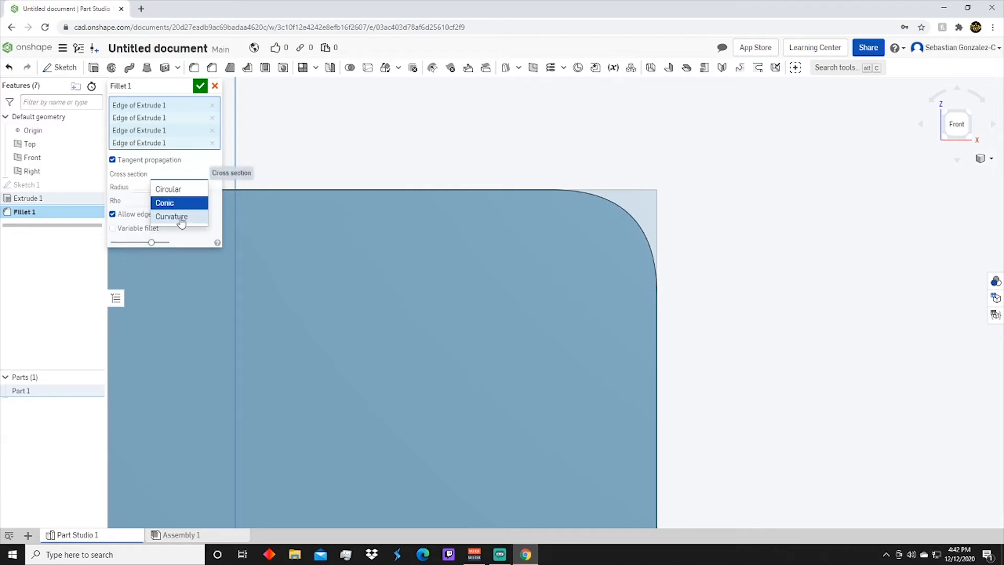
left_click(179, 216)
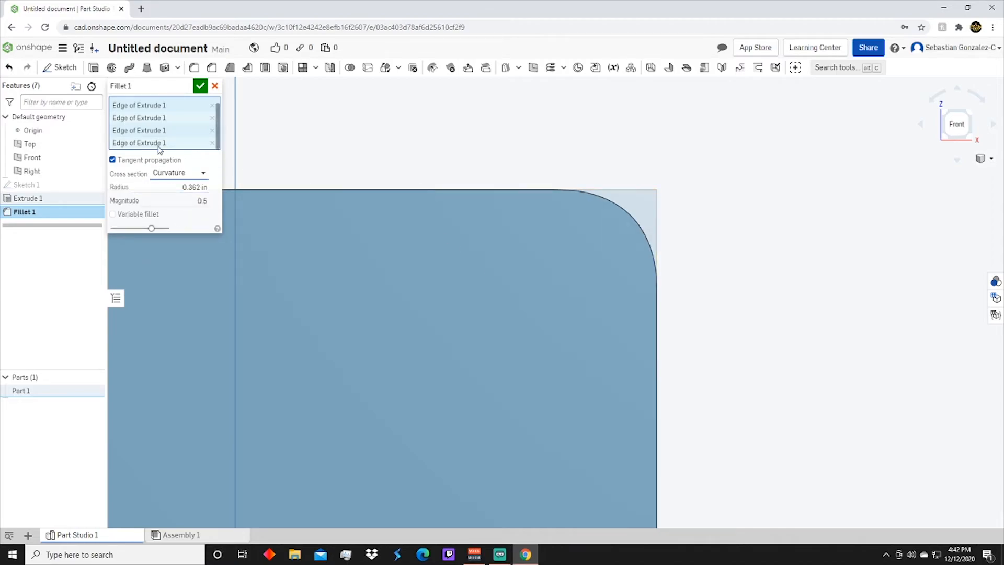
left_click(214, 86)
Start an equal-distance chamfer of 0.2 in on the upper edge of the block's left face
scroll(285, 277, "down", 4)
right_click_drag(286, 279, 496, 293)
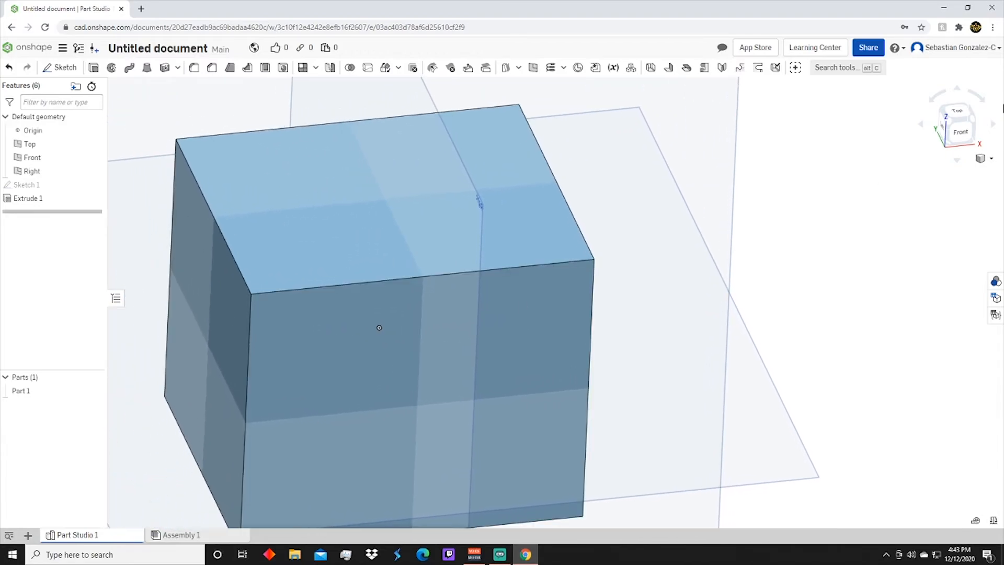
left_click(973, 131)
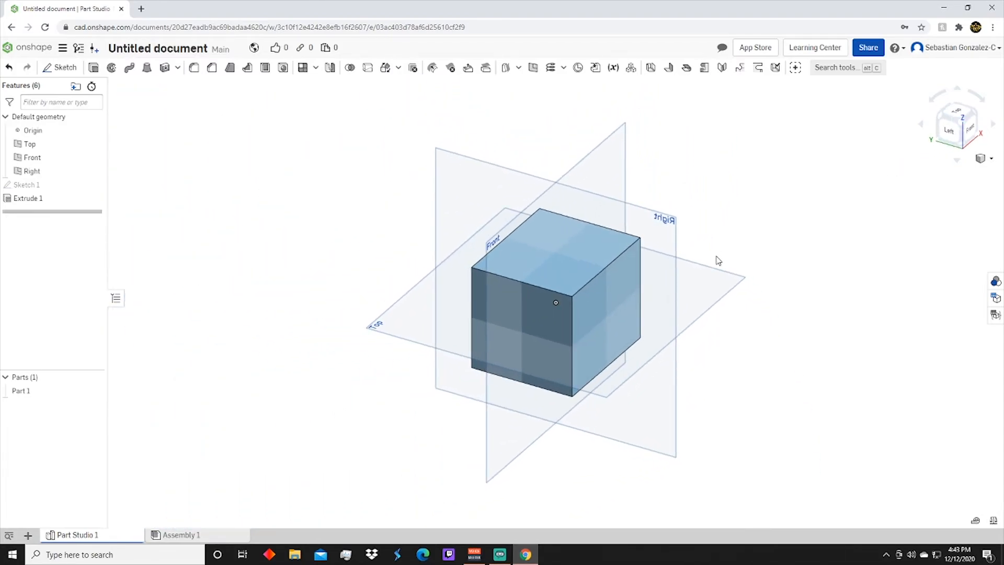
left_click(211, 67)
left_click(430, 315)
right_click_drag(430, 315, 506, 337)
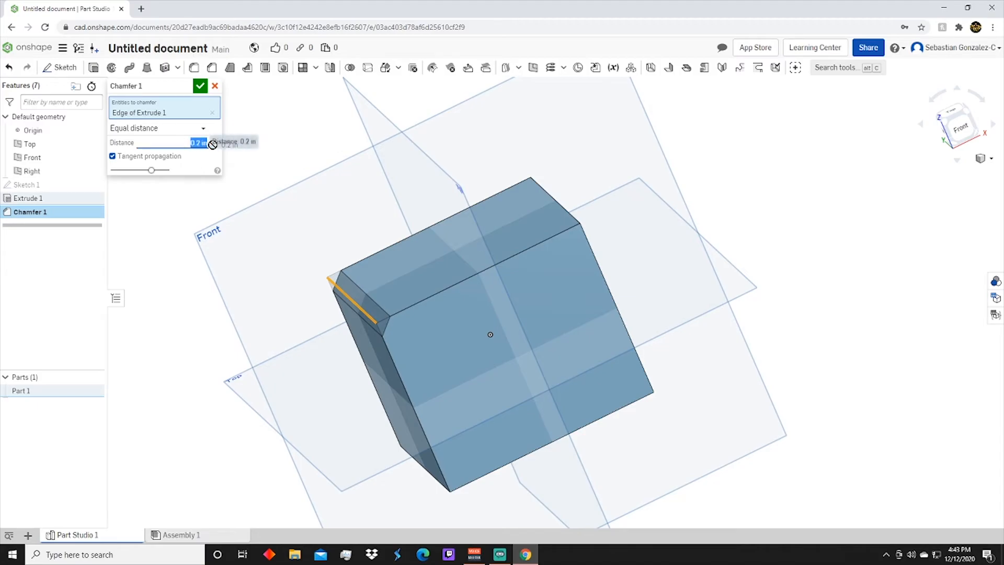
Change the chamfer to Two distances, with Distance 1 at 1 in and Distance 2 at 0.5 in
left_click(181, 128)
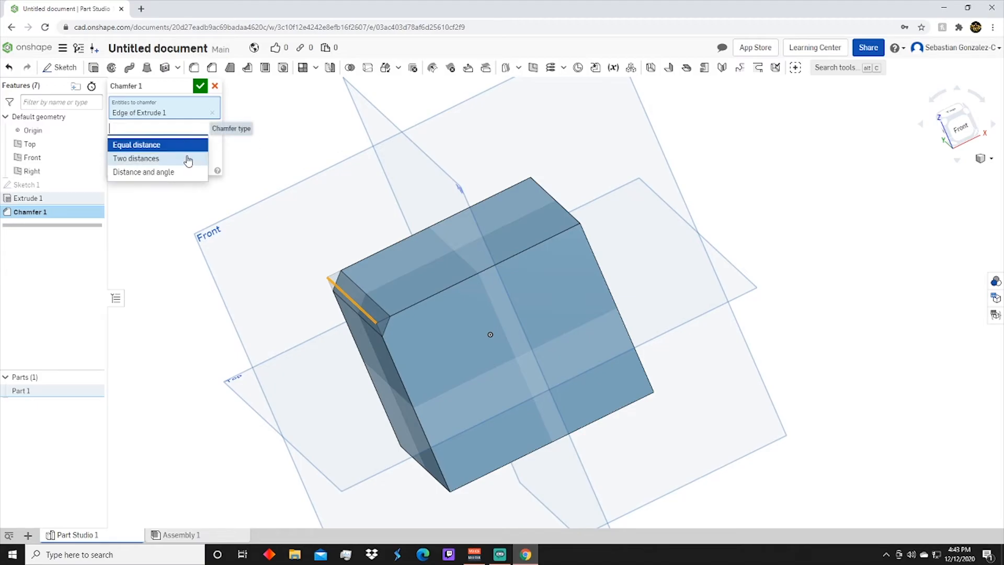
left_click(188, 159)
left_click(188, 156)
type("2")
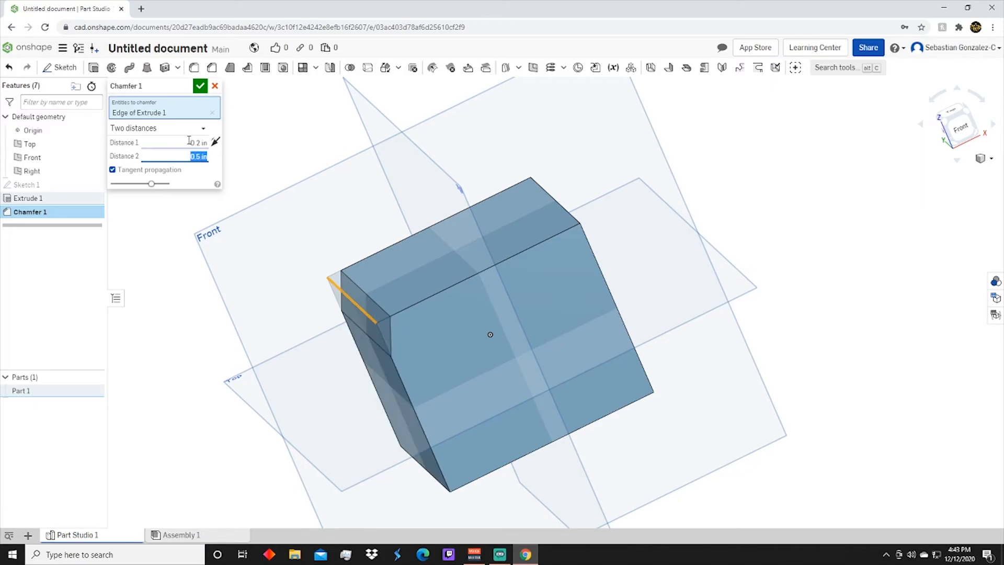
key("shift+Tab")
type("1")
key("Return")
right_click_drag(392, 413, 372, 372)
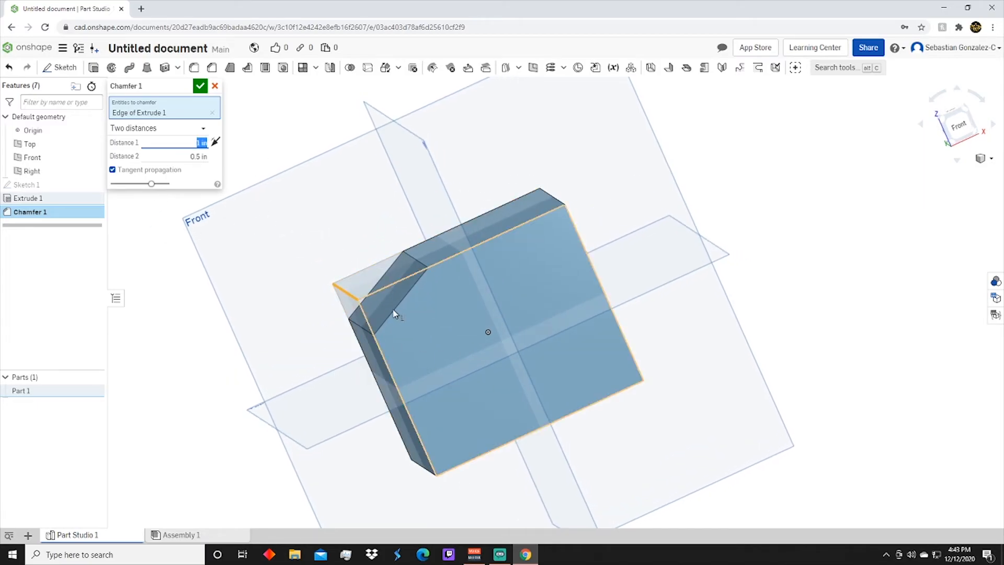
Change the chamfer to Distance and angle with 0.5 in and 60 deg, inspect it, and discard the chamfer
left_click(157, 129)
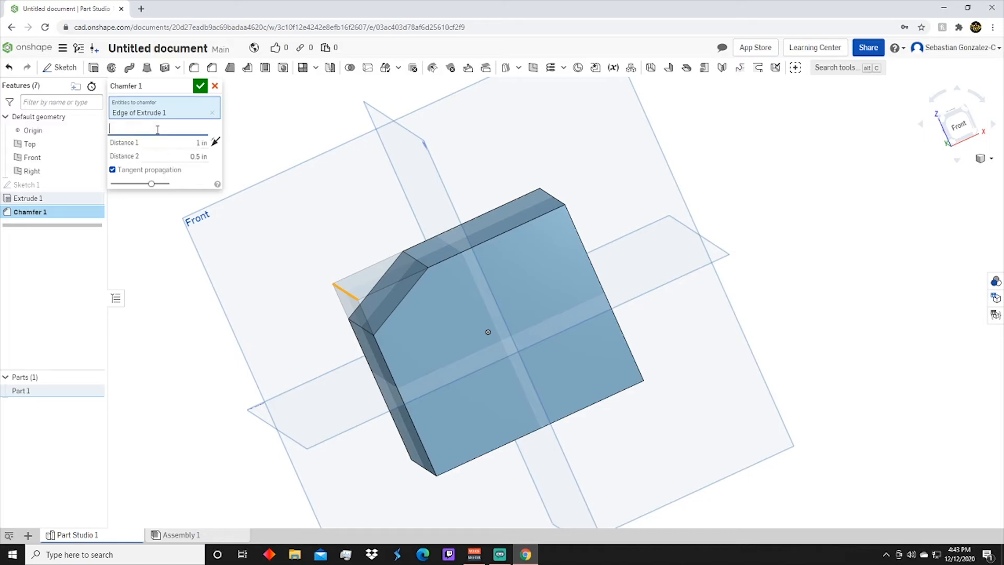
left_click(149, 170)
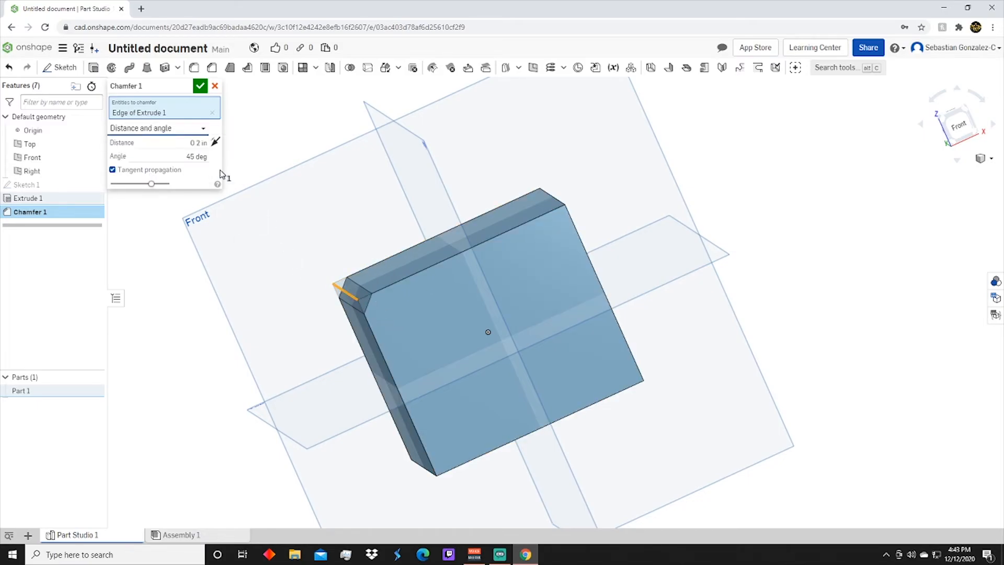
left_click(188, 157)
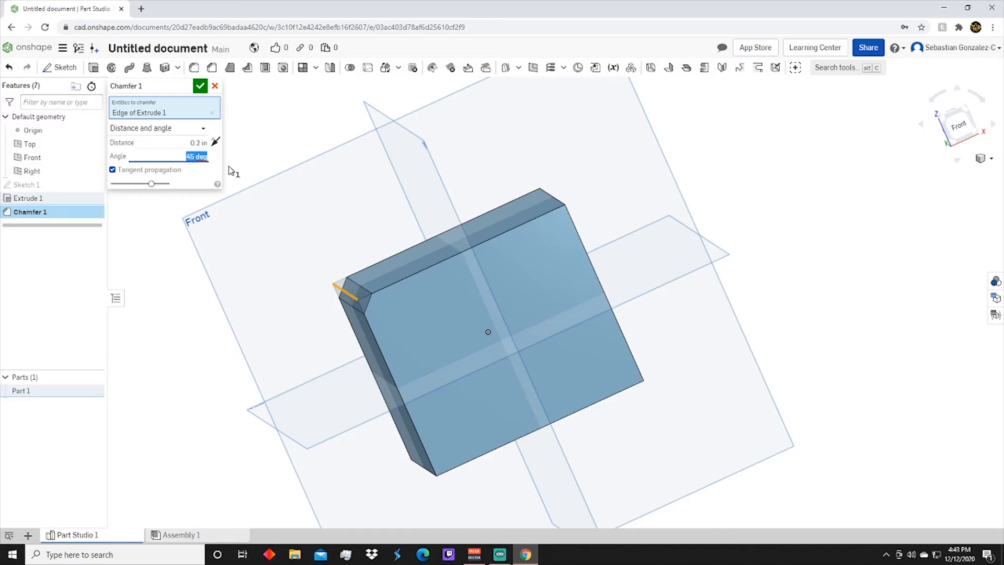
type("60")
left_click(201, 142)
type("0.5")
key("Return")
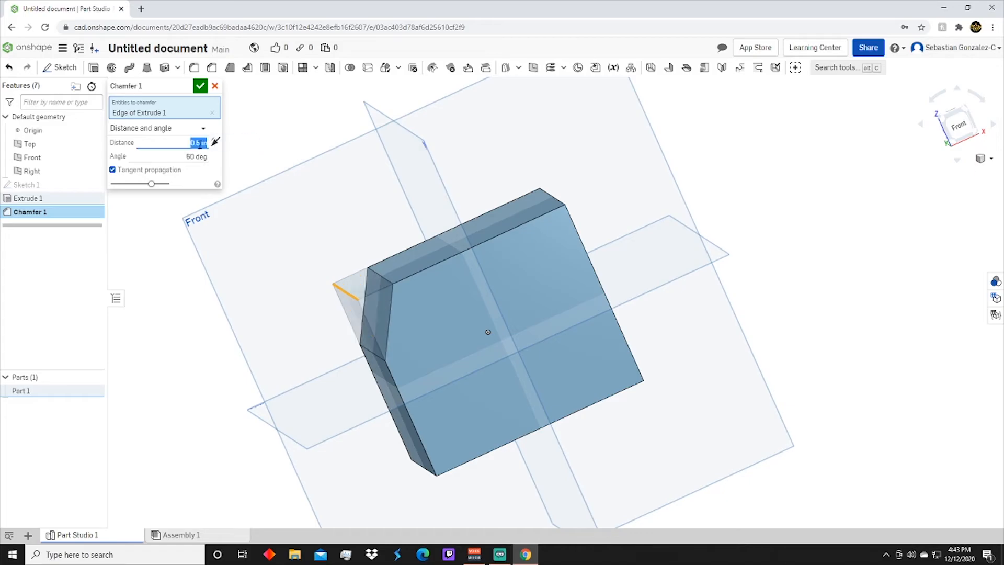
right_click_drag(305, 212, 453, 371)
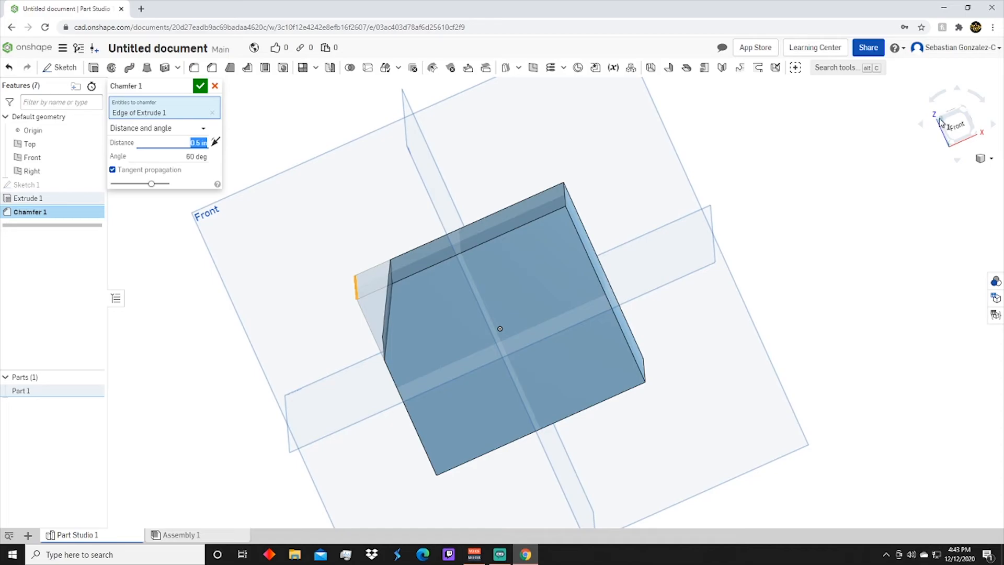
left_click(940, 122)
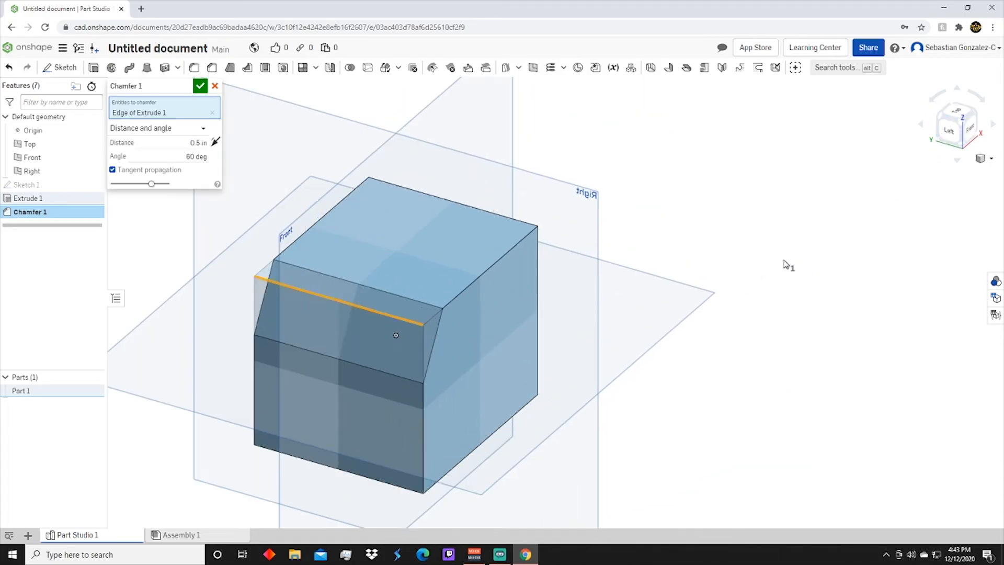
scroll(458, 276, "down", 2)
middle_click_drag(459, 278, 479, 292)
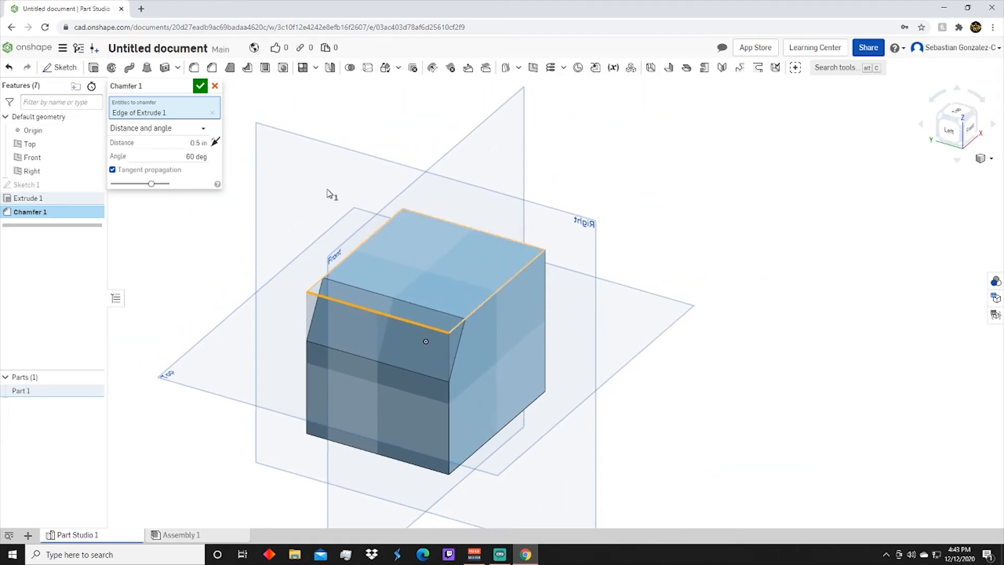
left_click(215, 86)
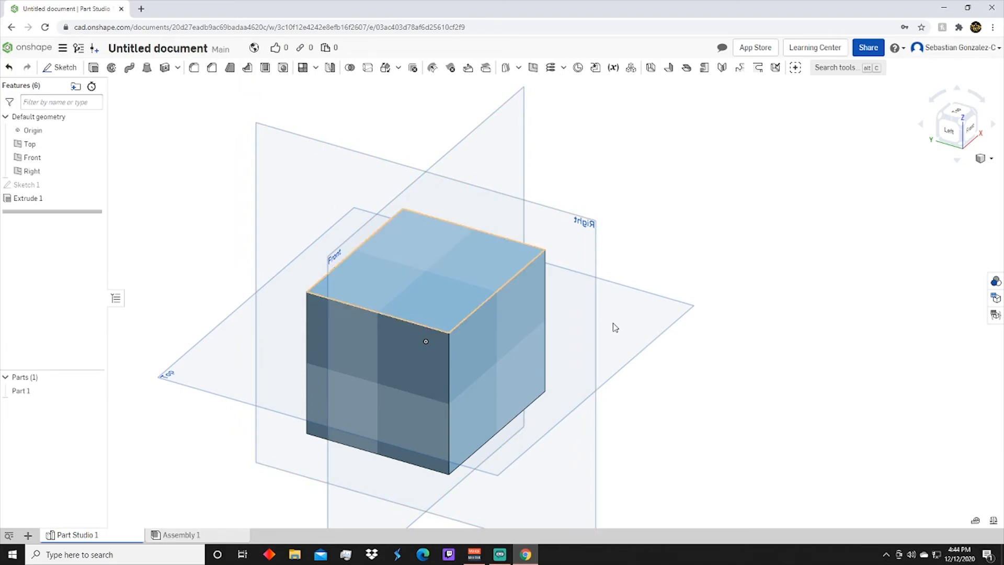
Sketch a center-point rectangle on the Front plane, centered on the vertical axis and crossing the block's upper edge
right_click_drag(611, 328, 697, 262)
left_click(959, 139)
scroll(761, 212, "up", 3)
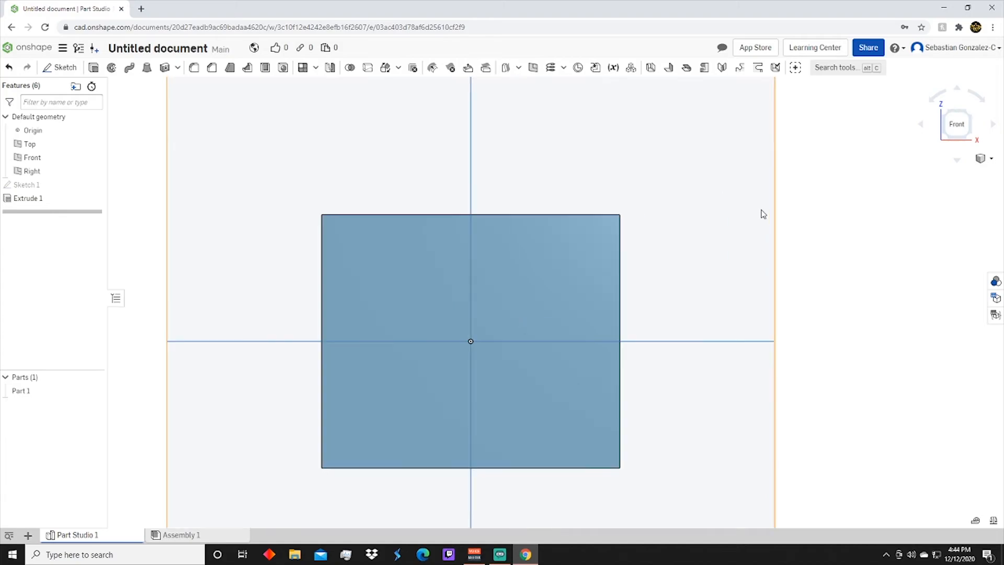
left_click(309, 164)
left_click(62, 67)
left_click(102, 67)
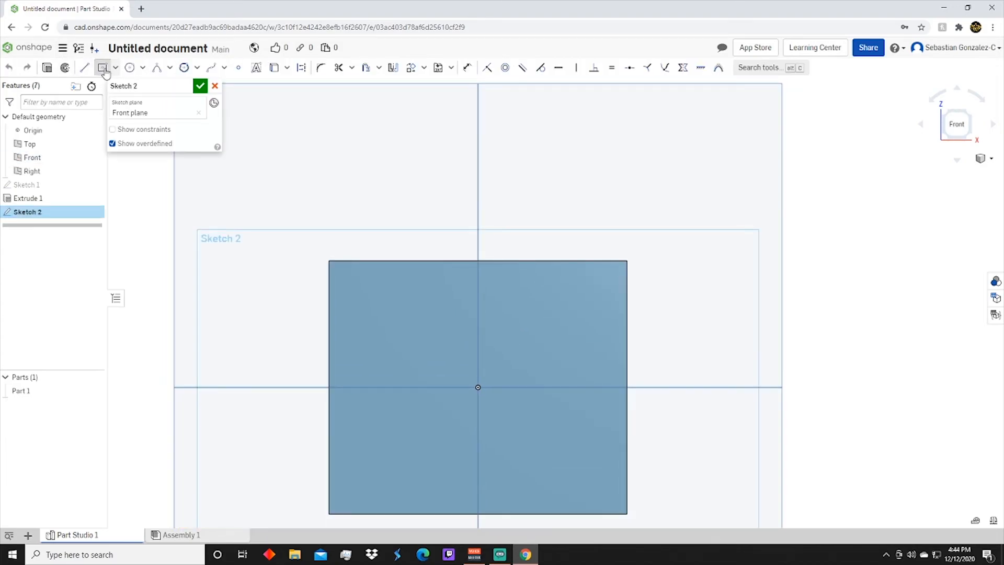
left_click(478, 271)
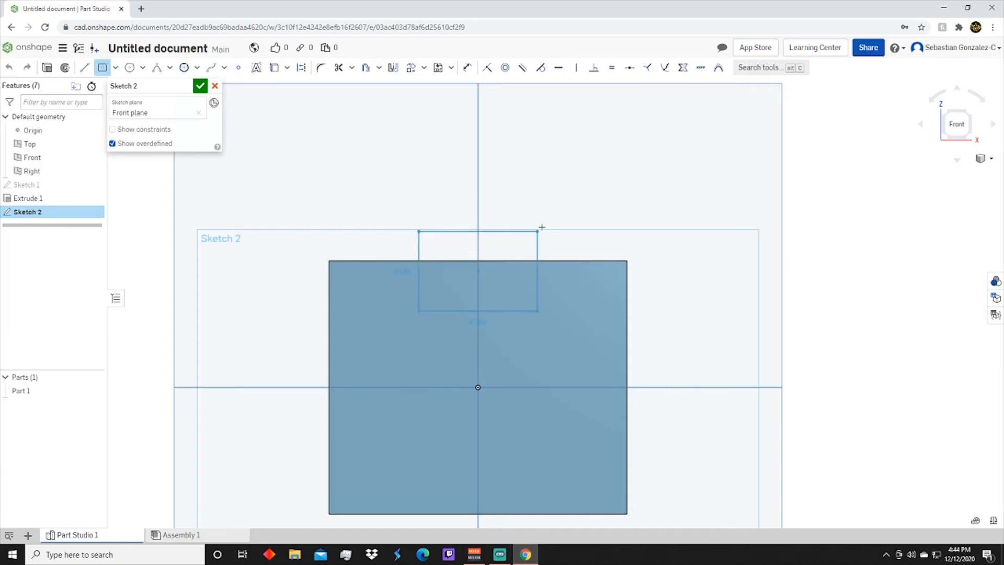
left_click(592, 202)
left_click(200, 86)
Shell the block with its top face removed and a wall thickness of 0.1 in
mouse_move(611, 264)
right_mouse_down()
mouse_move(606, 303)
mouse_move(672, 300)
right_mouse_up()
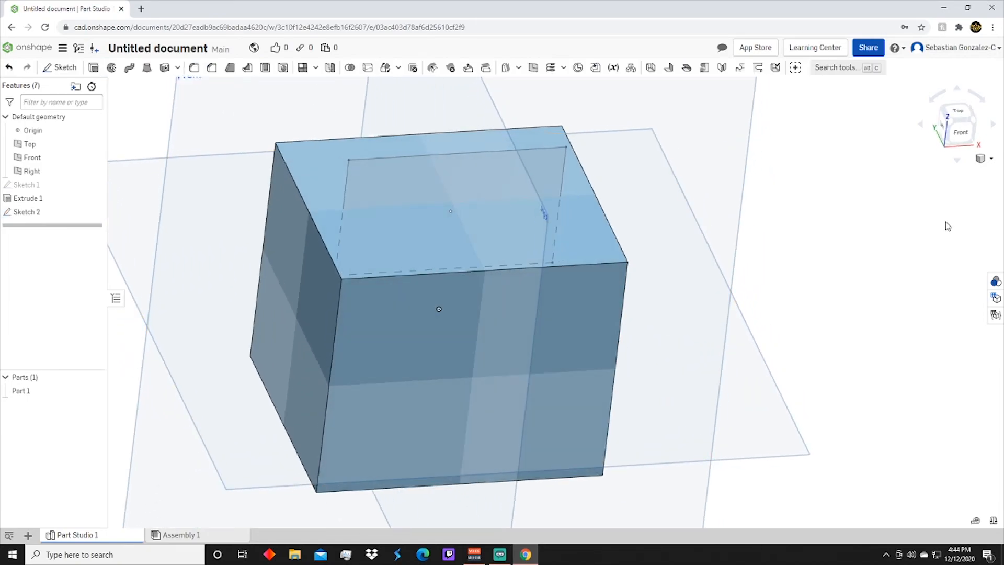
left_click(959, 112)
right_click_drag(626, 251, 627, 217)
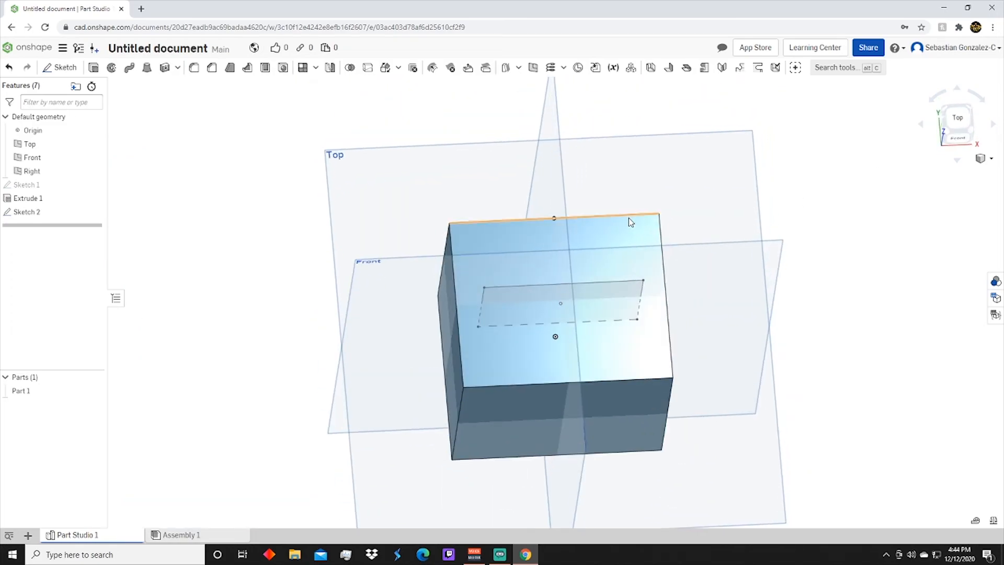
left_click(544, 243)
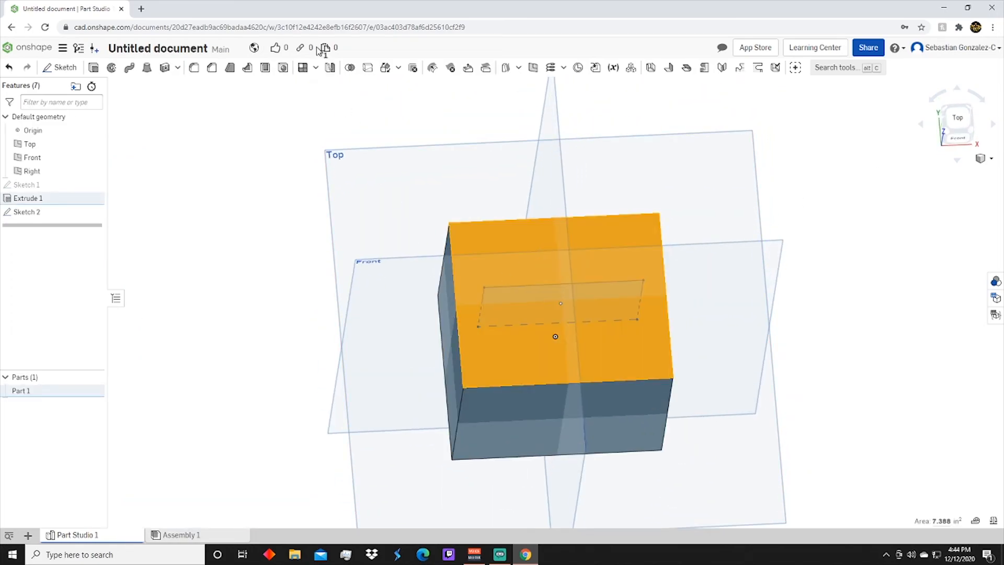
left_click(266, 68)
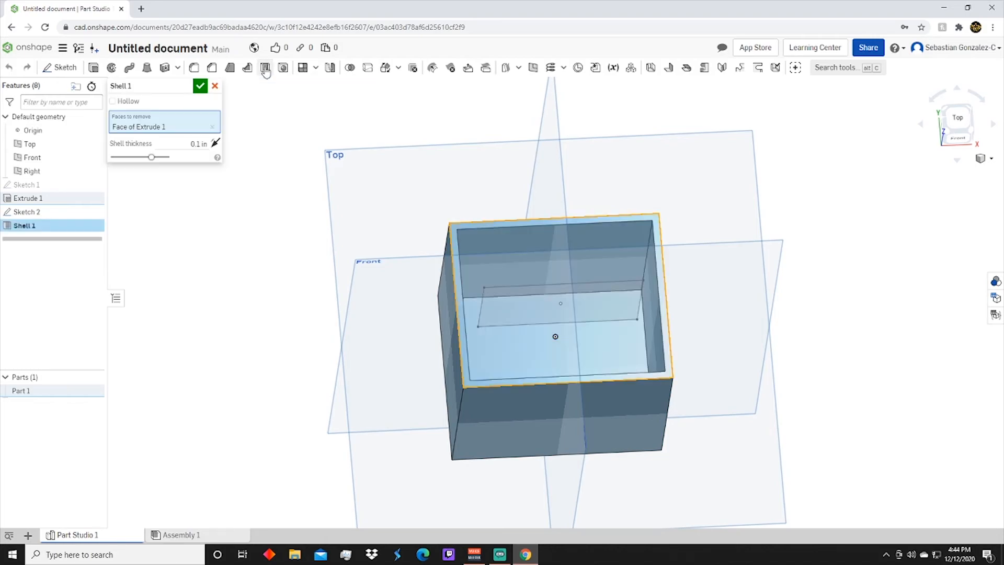
right_click_drag(688, 338, 646, 359)
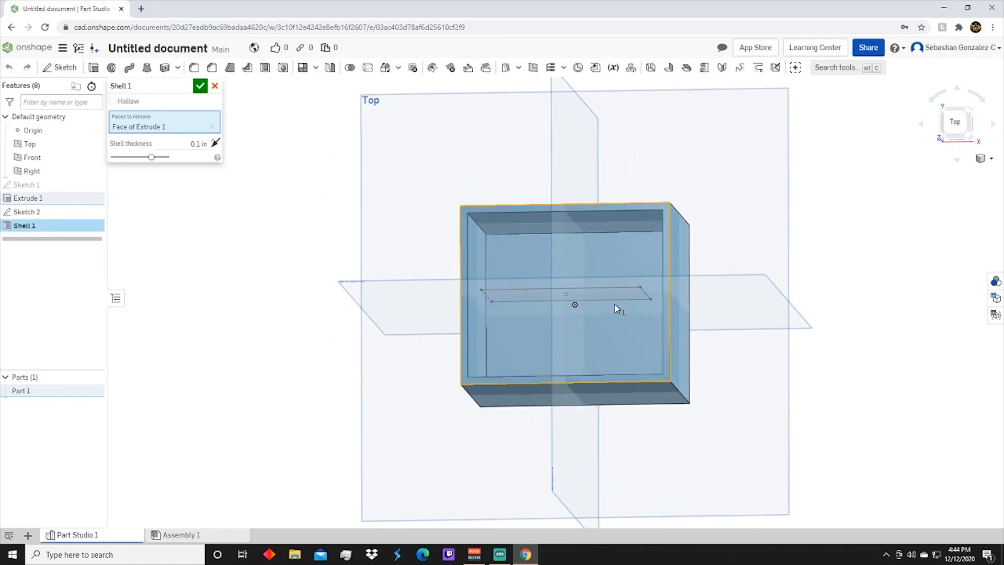
right_click_drag(468, 314, 490, 326)
scroll(481, 345, "up", 2)
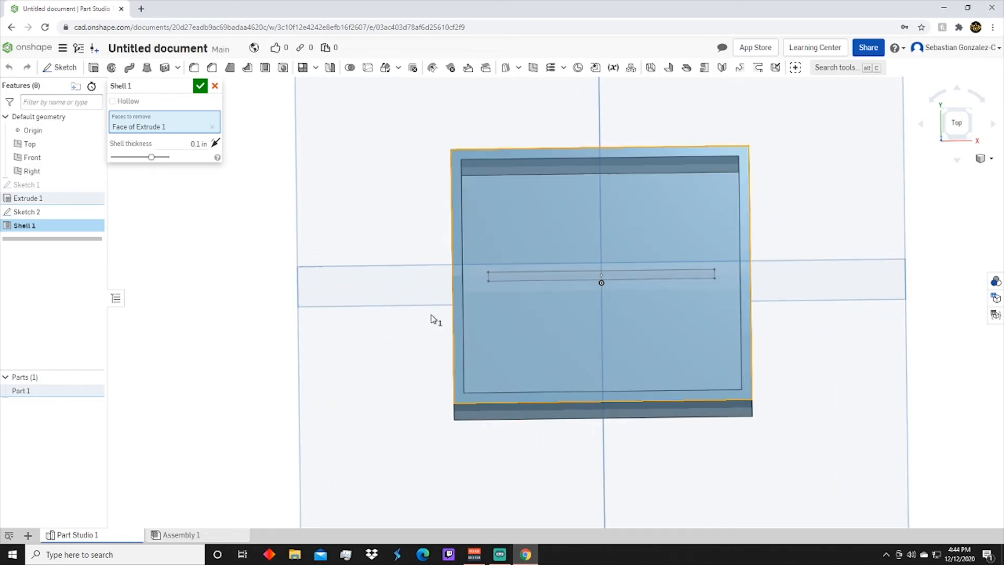
Try a shell thickness of 1 in and look into the narrowed cavity
left_click(198, 143)
type("0.5")
key("Return")
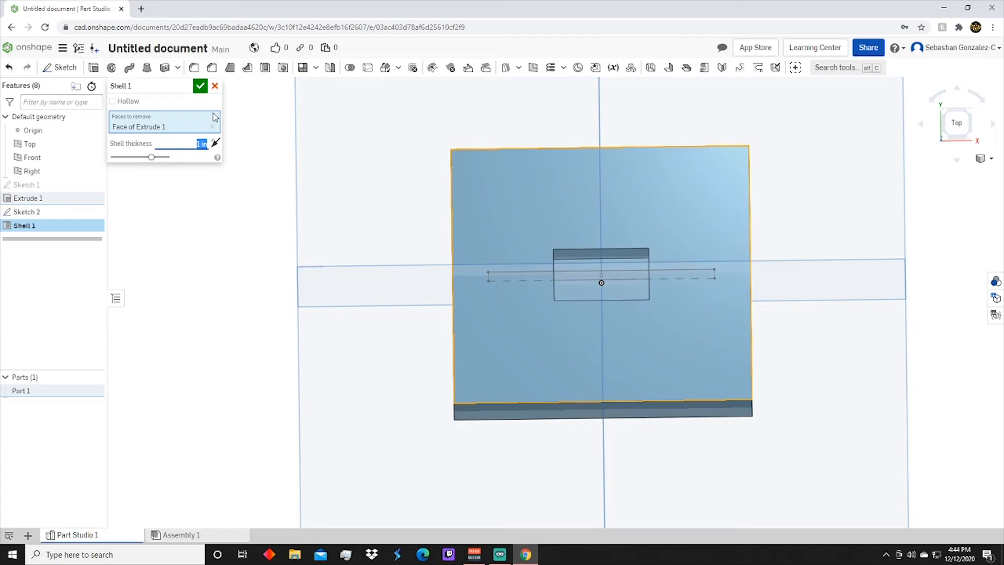
mouse_move(585, 255)
right_mouse_down()
mouse_move(601, 287)
mouse_move(604, 253)
right_mouse_up()
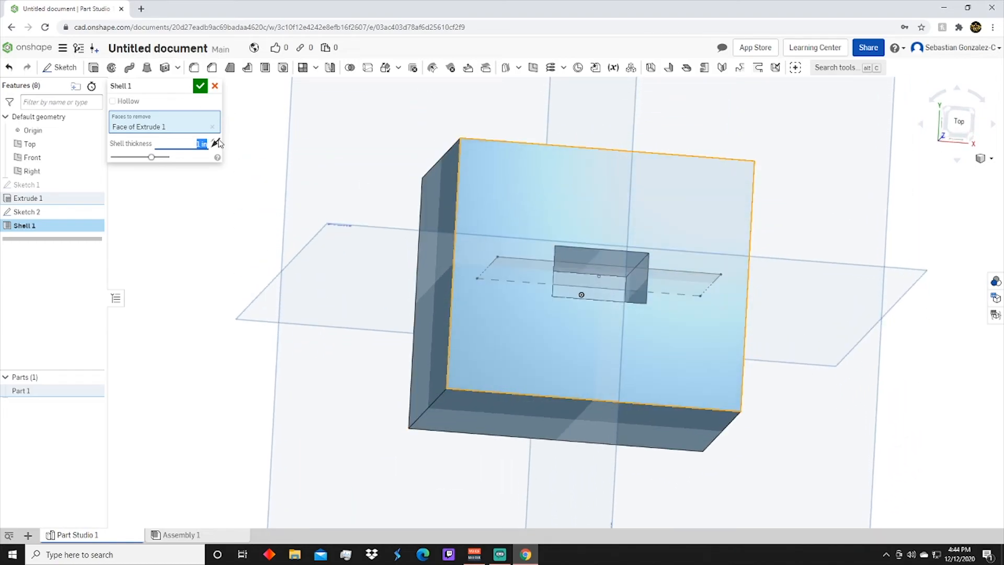
Set the shell thickness to 0.1 in and accept the shell
type("0.1")
key("Return")
left_click(203, 90)
Start a rib from the lower edge of the Sketch 2 rectangle, with the shelled box as its part
right_click_drag(699, 363, 688, 336)
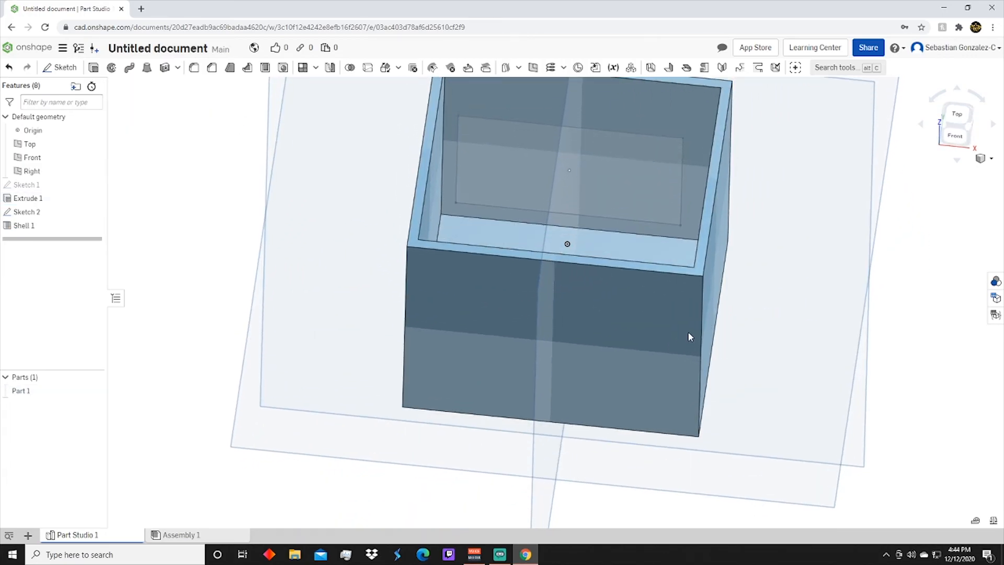
left_click(248, 67)
mouse_move(528, 240)
right_mouse_down()
mouse_move(519, 253)
mouse_move(527, 311)
mouse_move(531, 304)
mouse_move(495, 273)
mouse_move(494, 306)
right_mouse_up()
left_click(491, 277)
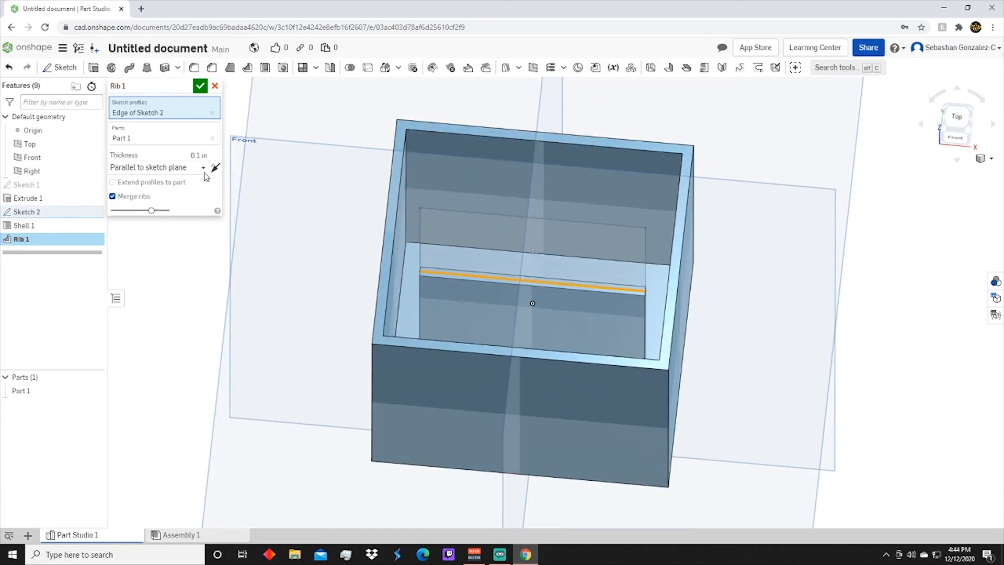
left_click(147, 135)
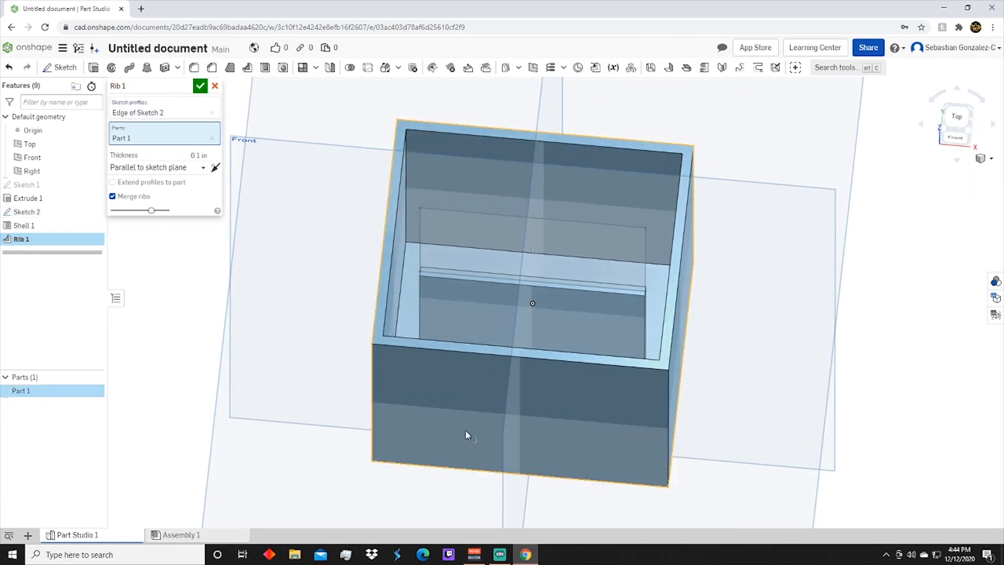
mouse_move(617, 420)
right_mouse_down()
mouse_move(621, 432)
mouse_move(623, 415)
right_mouse_up()
right_click_drag(614, 380, 544, 314)
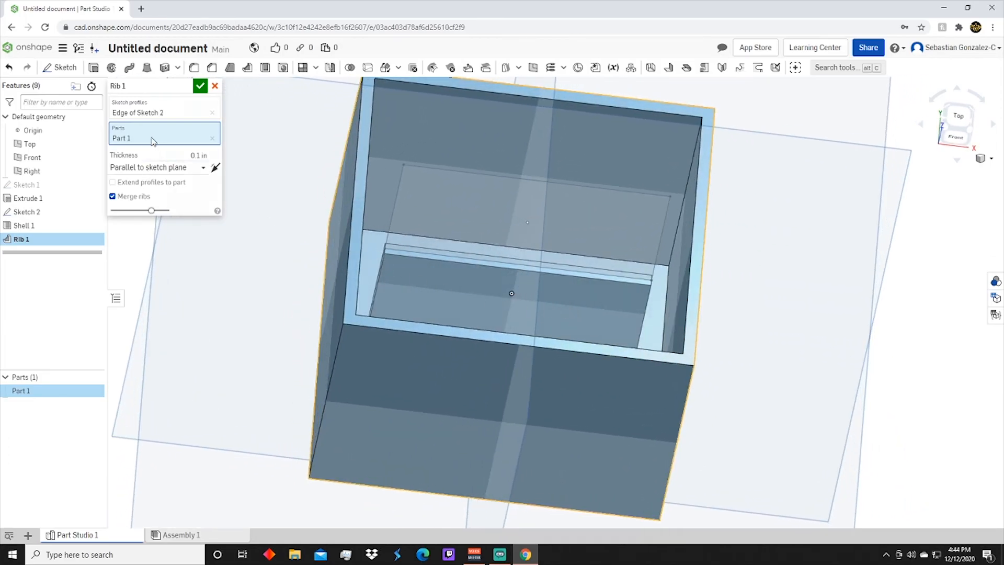
Increase the rib thickness to 0.5 in
left_click(178, 155)
key("Up")
key("Up")
key("Up")
key("Up")
mouse_move(821, 345)
right_mouse_down()
mouse_move(795, 370)
mouse_move(596, 284)
right_mouse_up()
Try the rib normal to the sketch plane, restore Parallel to sketch plane, and extend its profile to the box walls
left_click(167, 167)
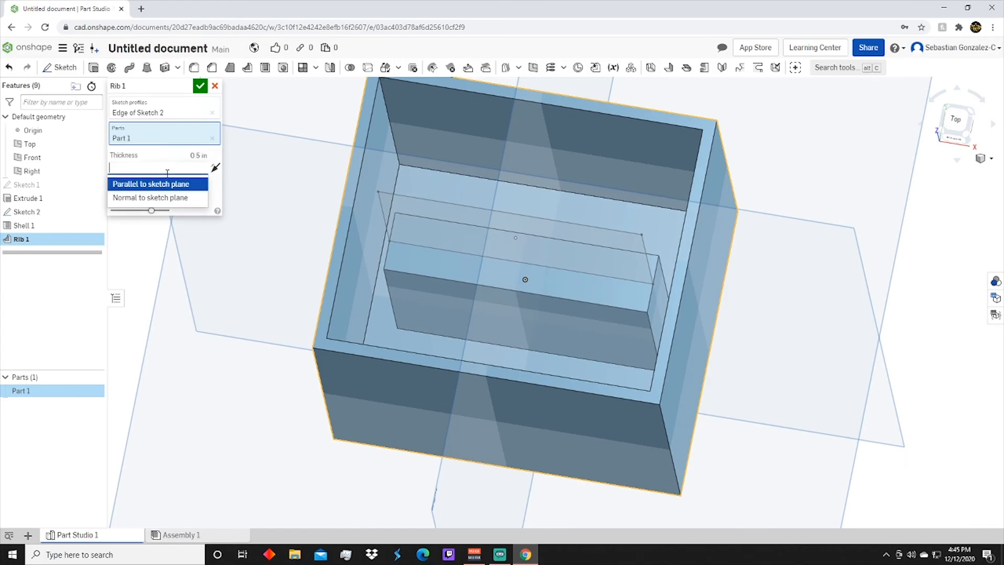
left_click(166, 198)
left_click(174, 158)
left_click(152, 171)
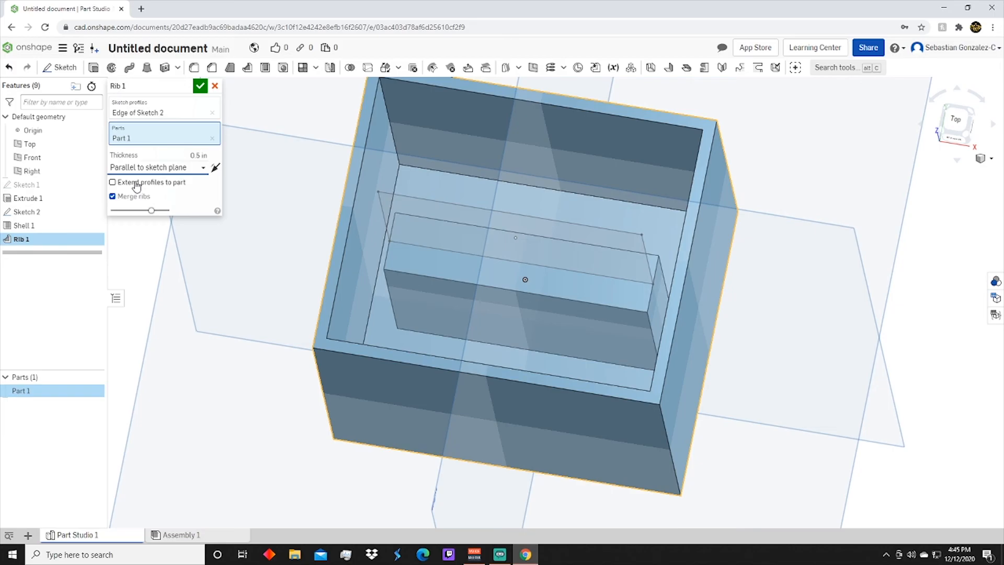
left_click(125, 184)
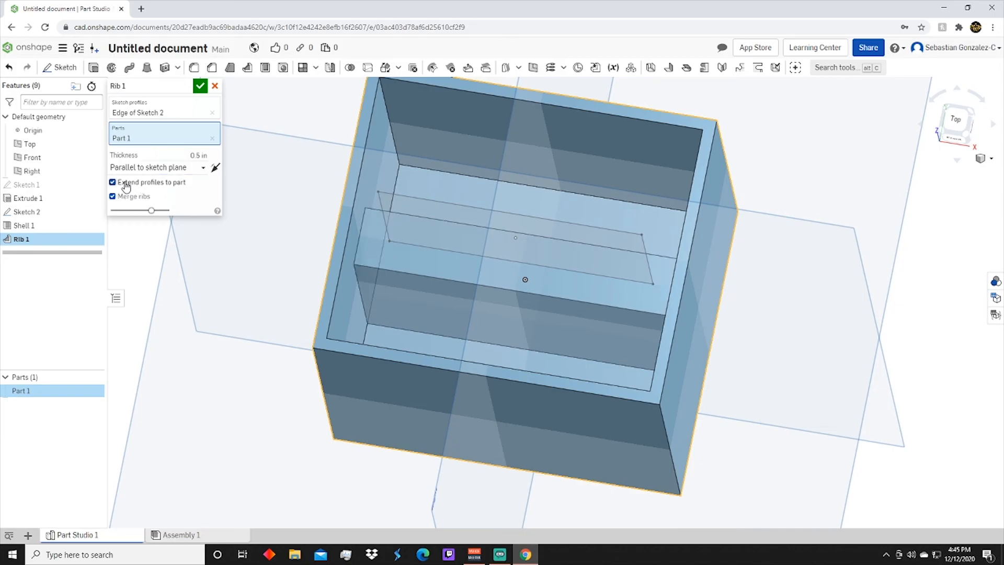
right_click_drag(525, 359, 495, 371)
mouse_move(392, 320)
right_mouse_down()
mouse_move(439, 275)
mouse_move(438, 209)
mouse_move(449, 197)
right_mouse_up()
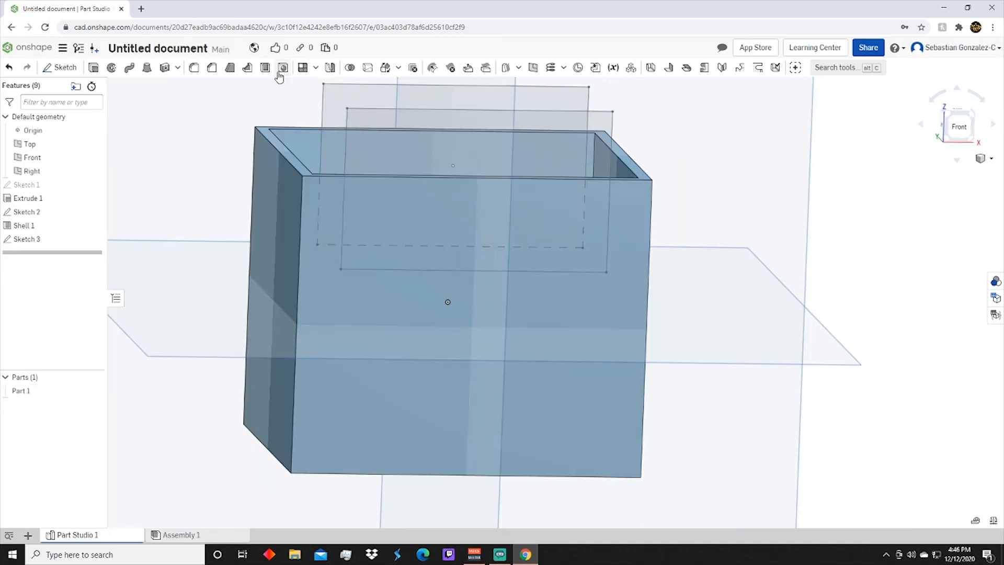
Discard the hole feature and cut the Sketch 3 rectangle through the box's front and back walls with a 3.16 in blind Remove extrude
left_click(283, 68)
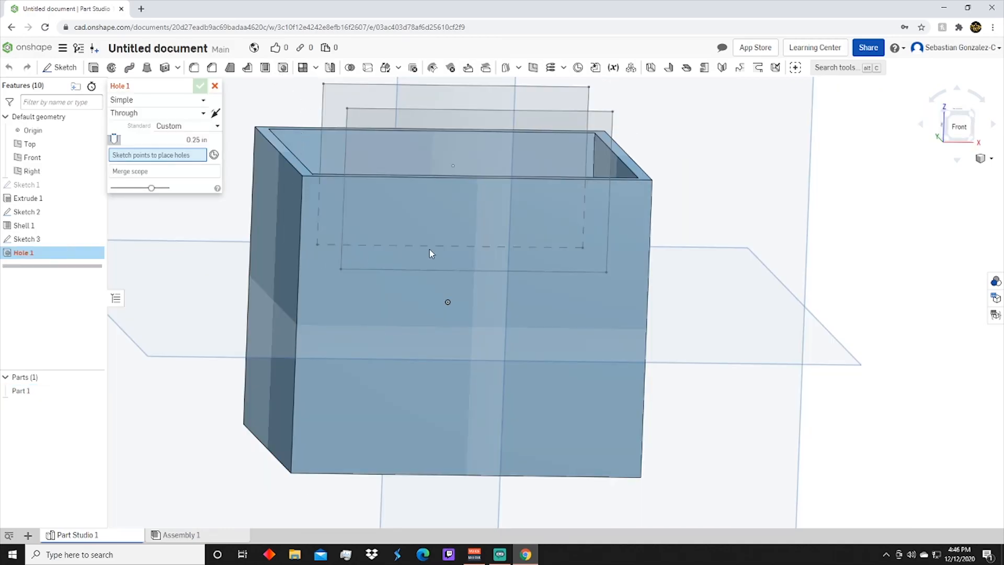
left_click(215, 86)
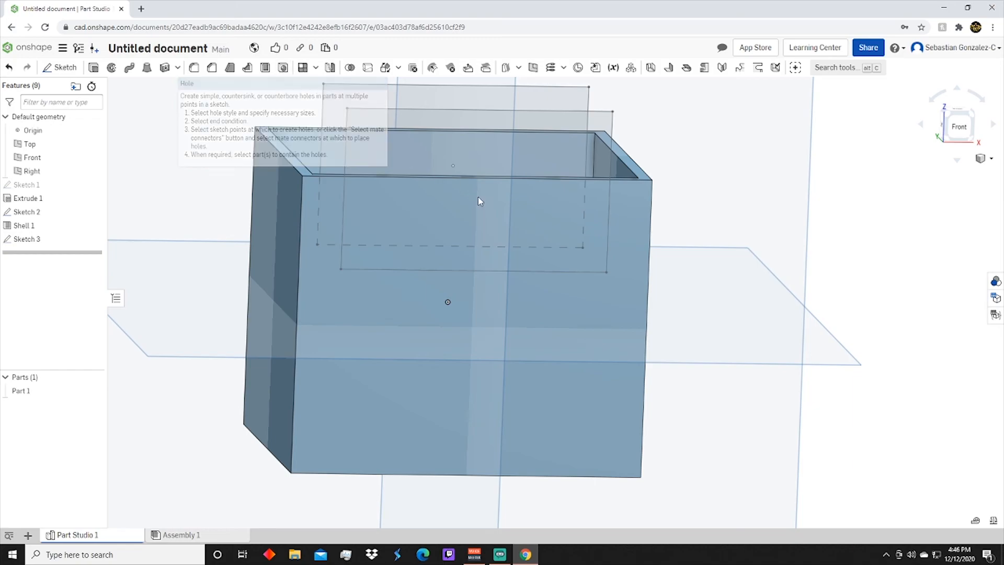
left_click(414, 216)
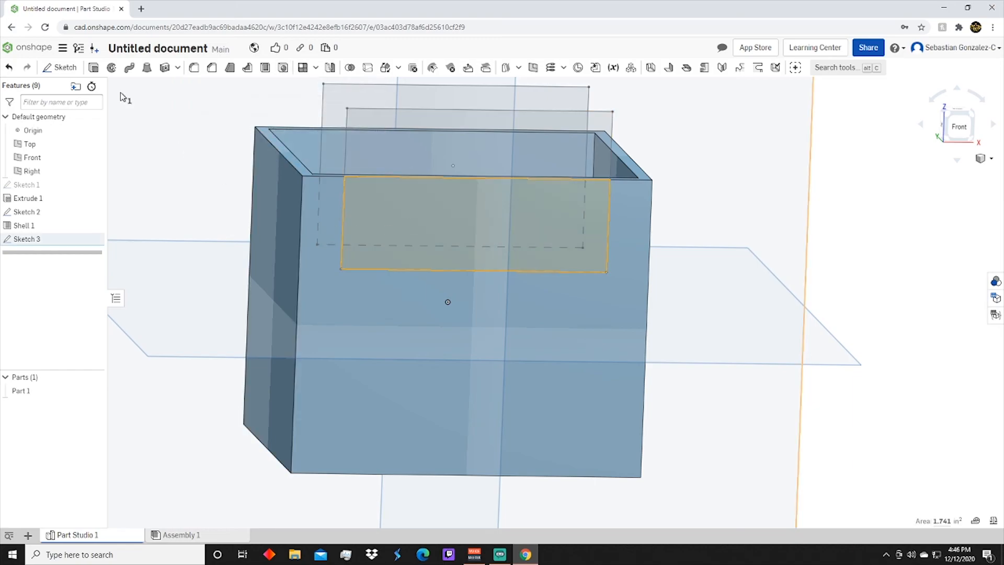
left_click(93, 68)
left_click(169, 114)
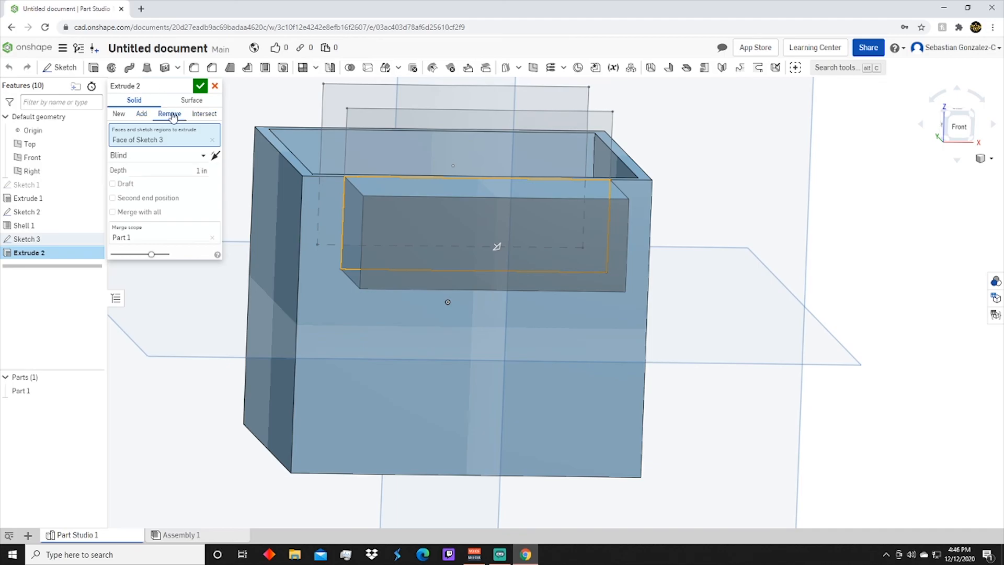
right_click_drag(508, 225, 478, 215)
left_click_drag(440, 142, 343, 6)
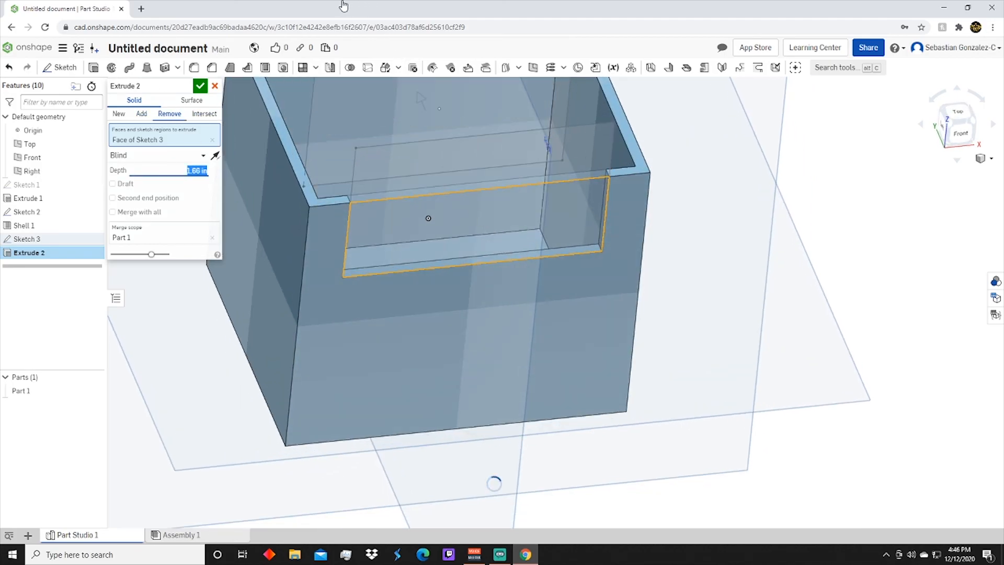
right_click_drag(453, 213, 241, 97)
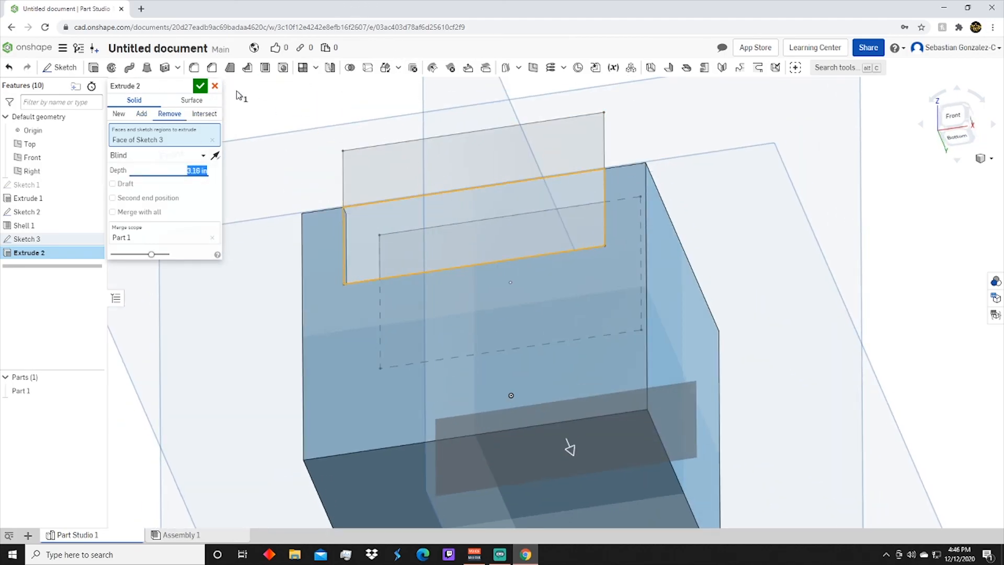
left_click(200, 85)
right_click_drag(554, 240, 891, 198)
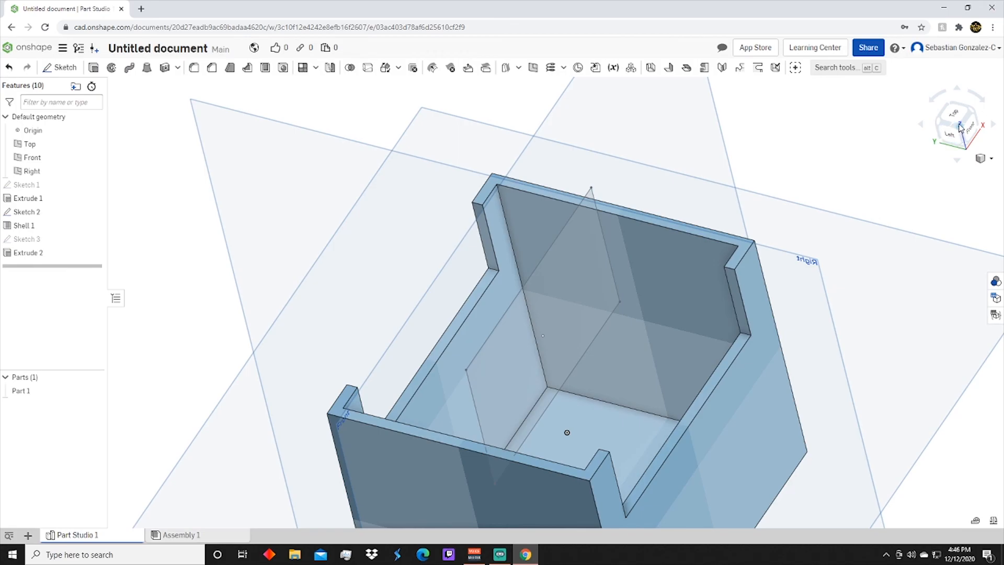
key("f")
right_click_drag(612, 307, 594, 340)
right_click_drag(916, 153, 895, 181)
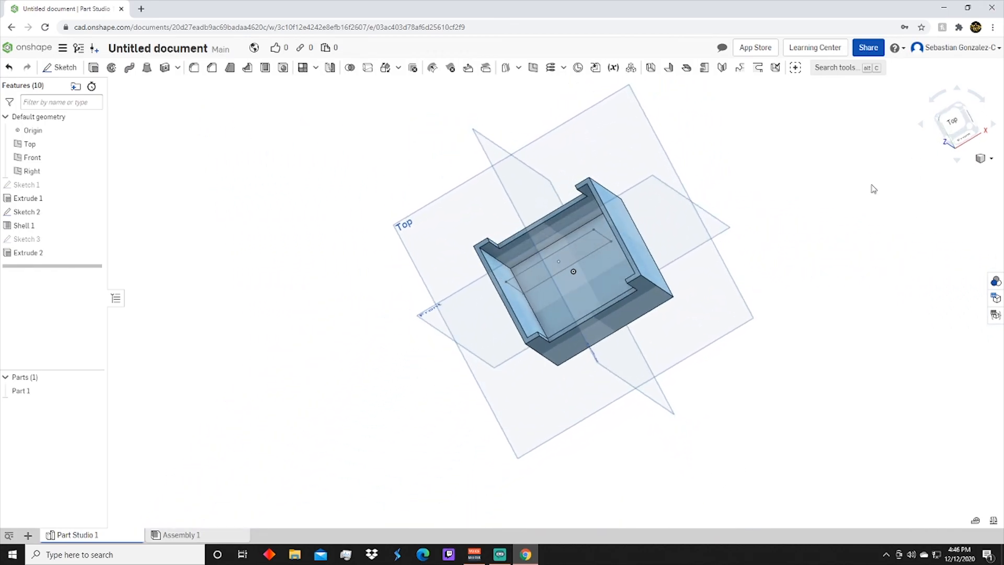
right_click_drag(545, 247, 755, 208)
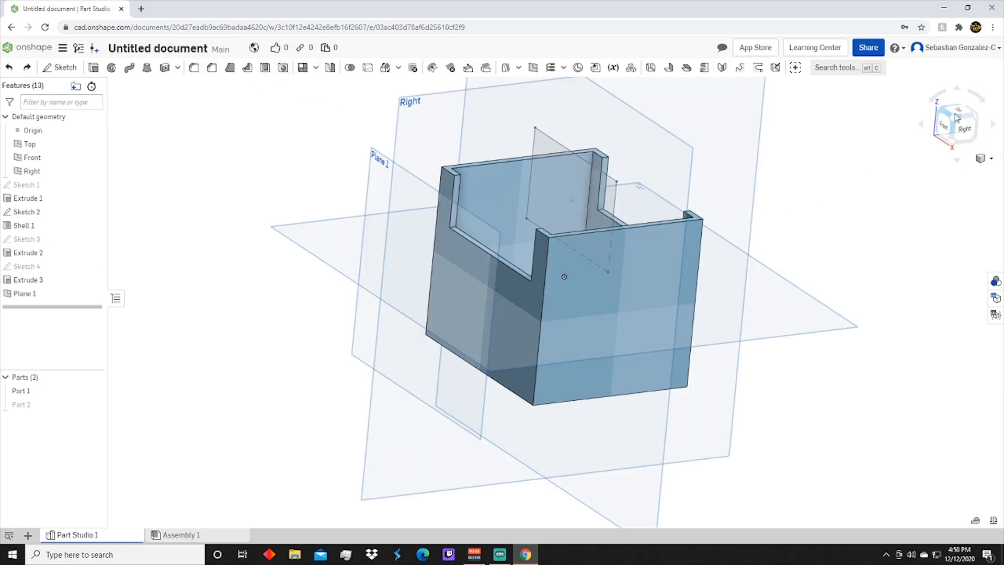
left_click(958, 124)
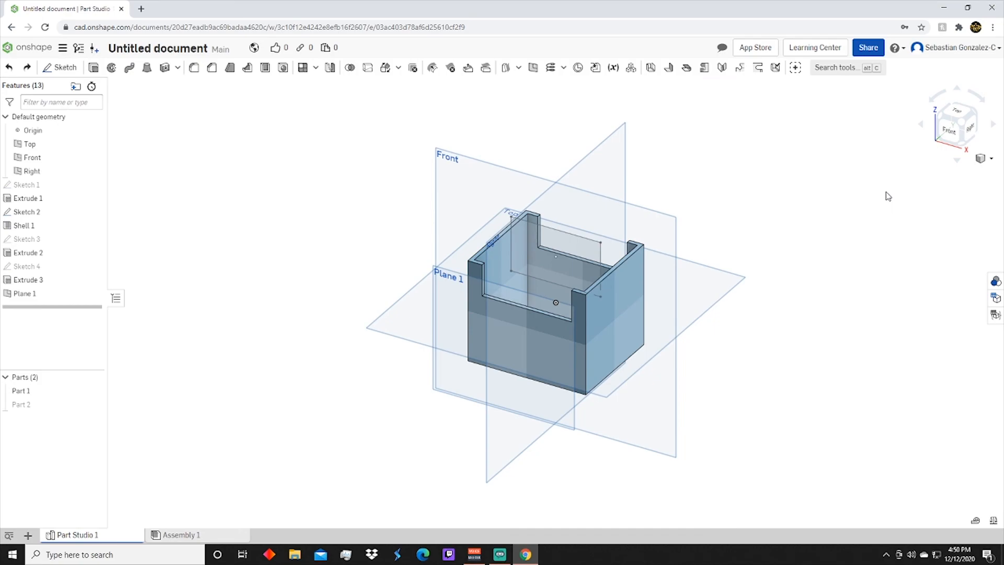